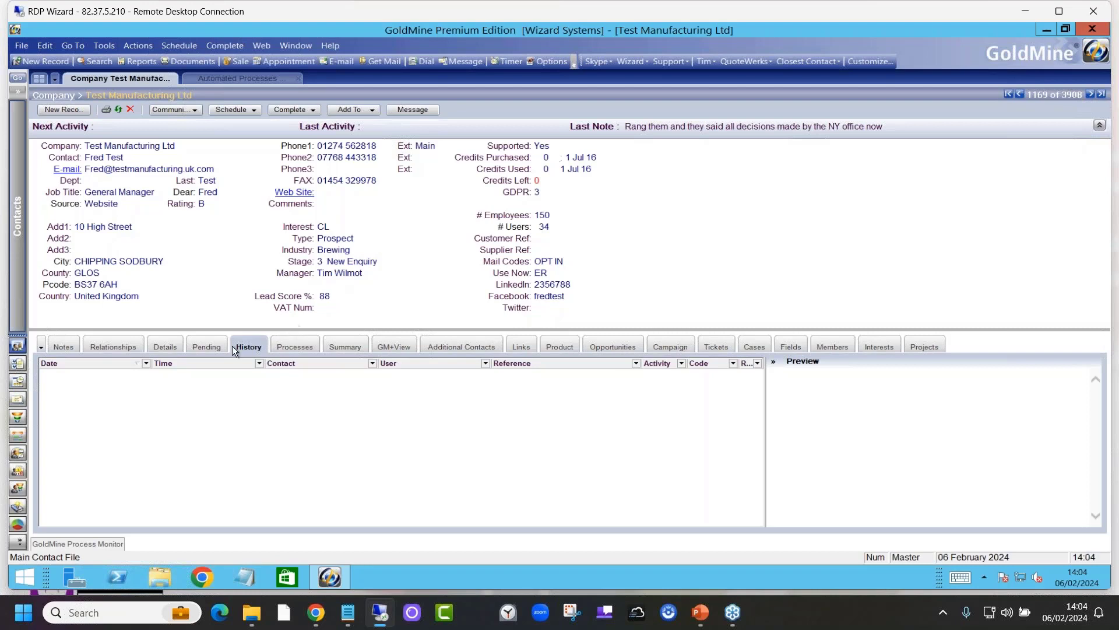
- Review the contact's history, pending activities and attached processes
click(211, 345)
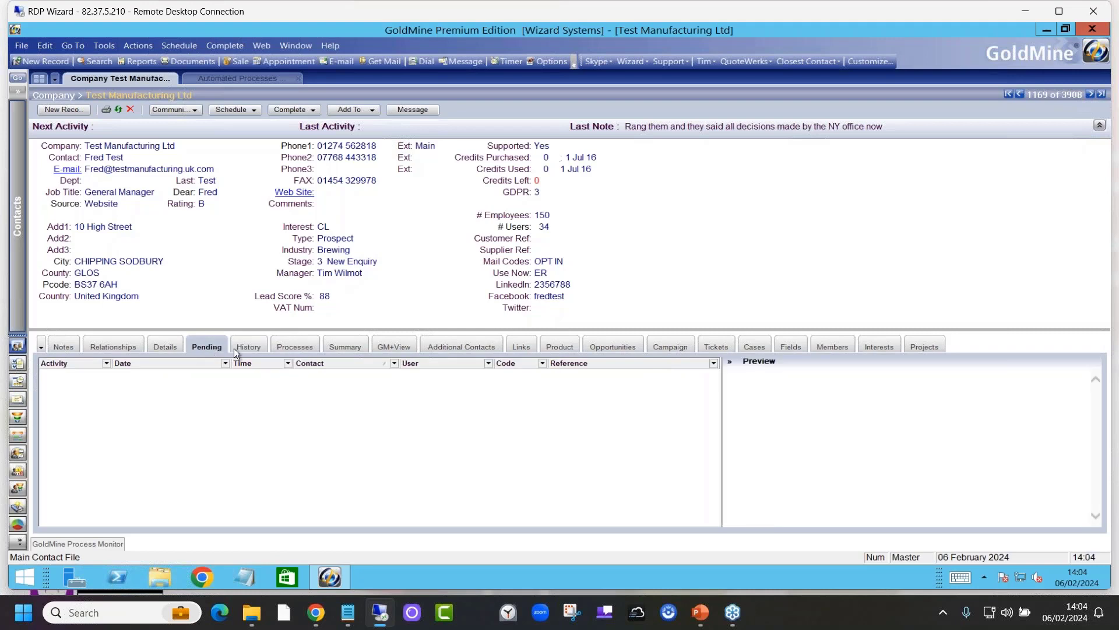
click(253, 347)
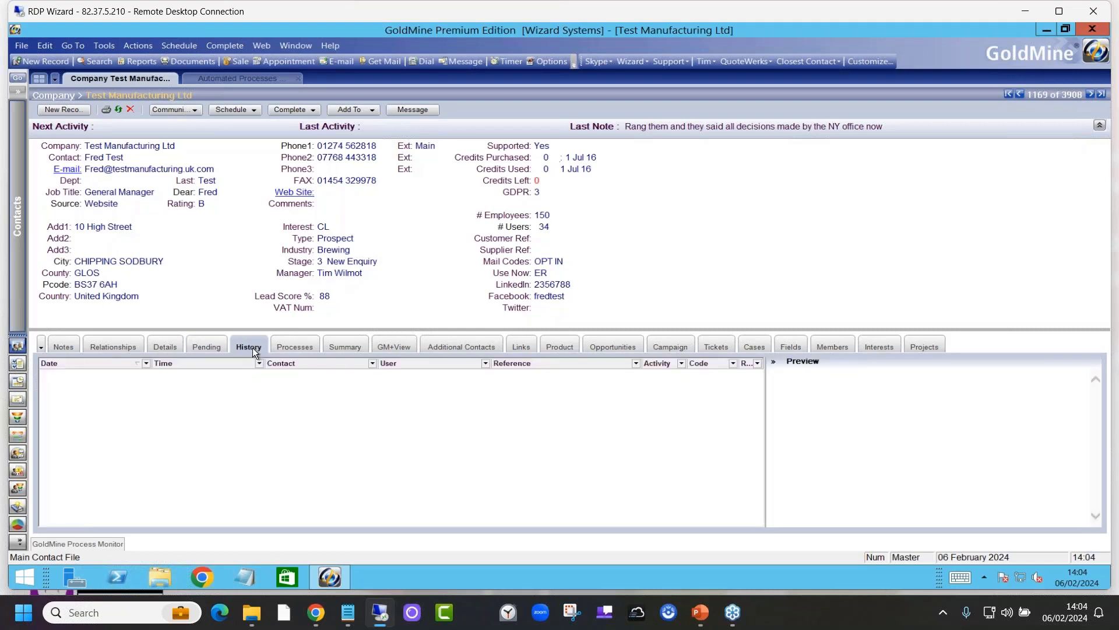
click(209, 348)
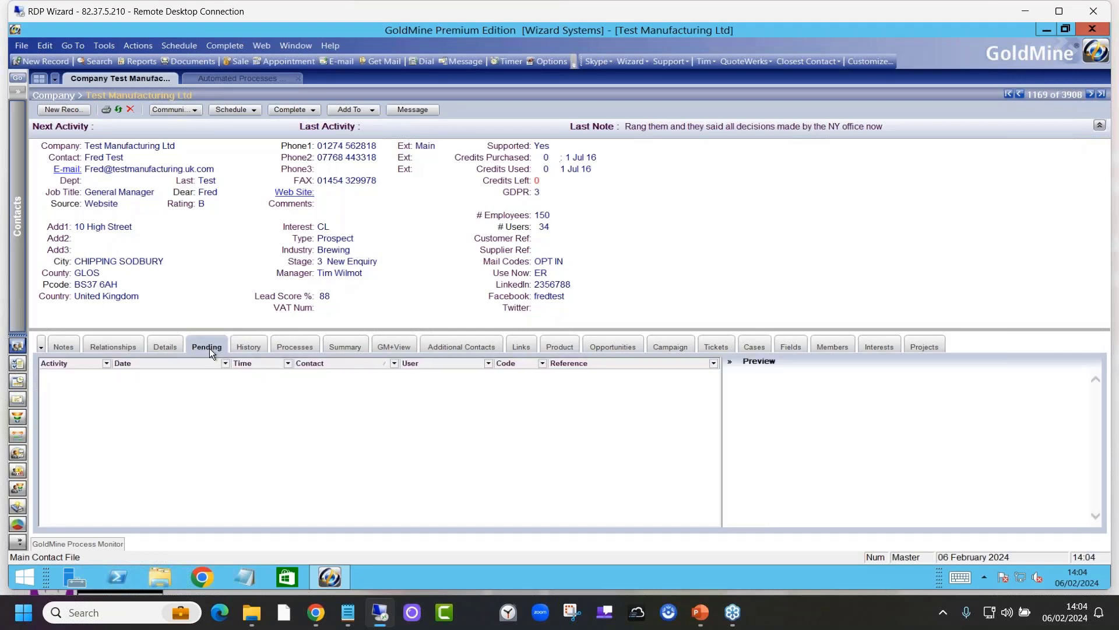
click(295, 345)
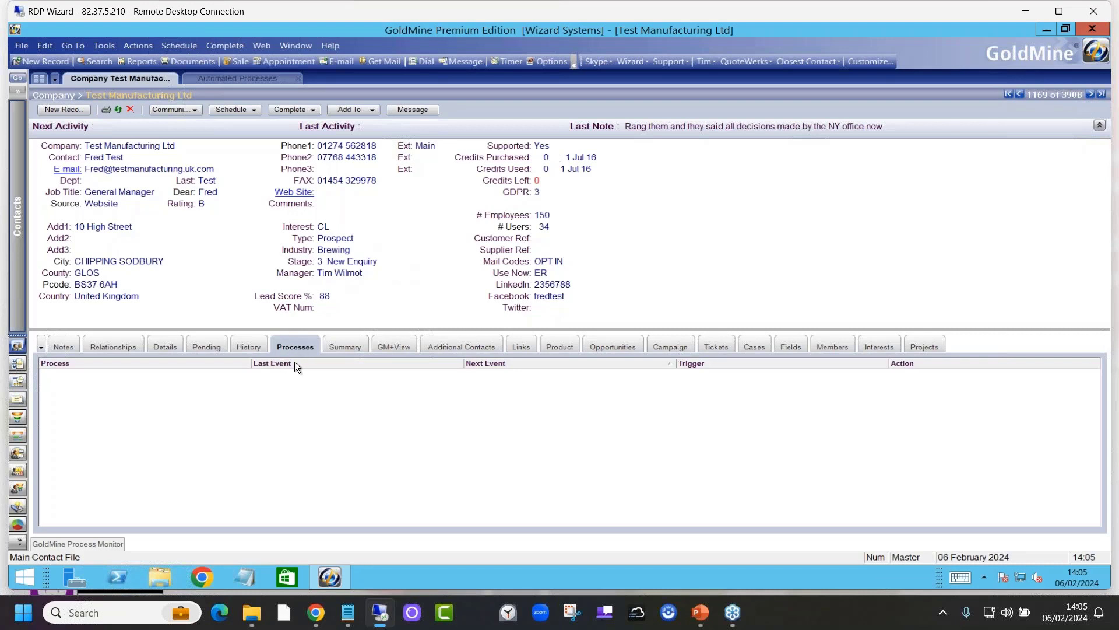
click(243, 347)
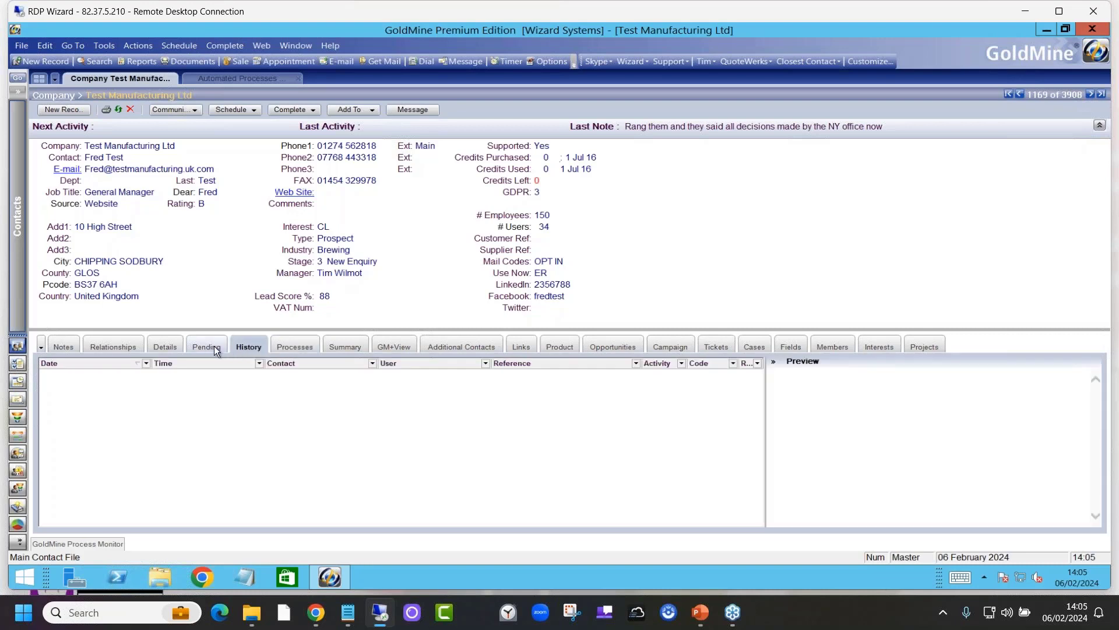
click(213, 346)
- Attach the ZZZ "TEST Sales Lead" automated process to the Test Manufacturing Ltd contact record
click(295, 347)
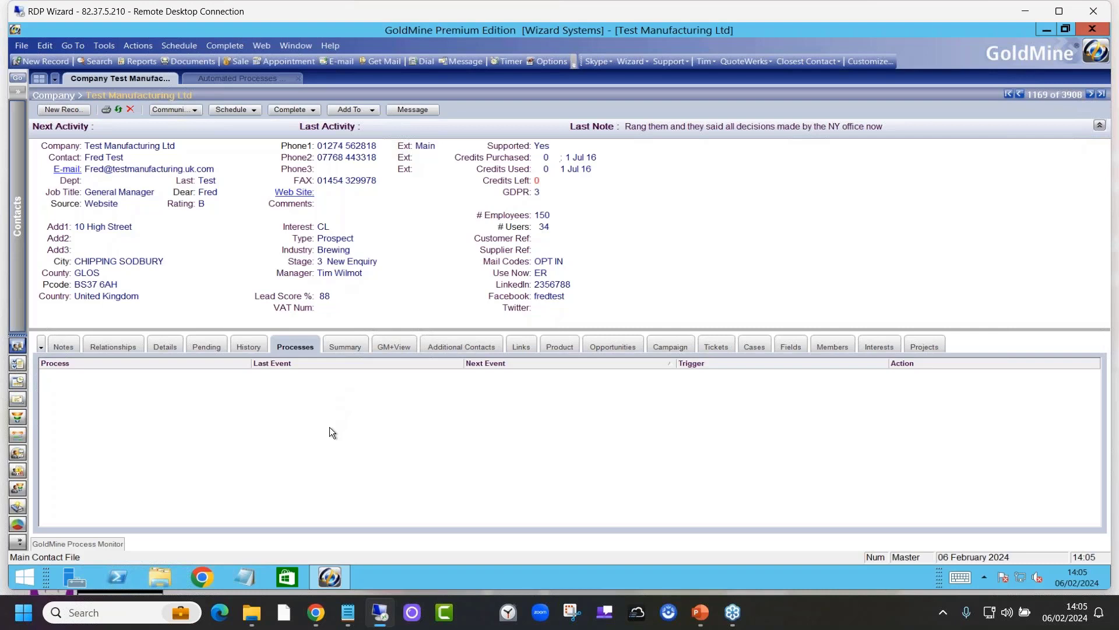
right_click(320, 397)
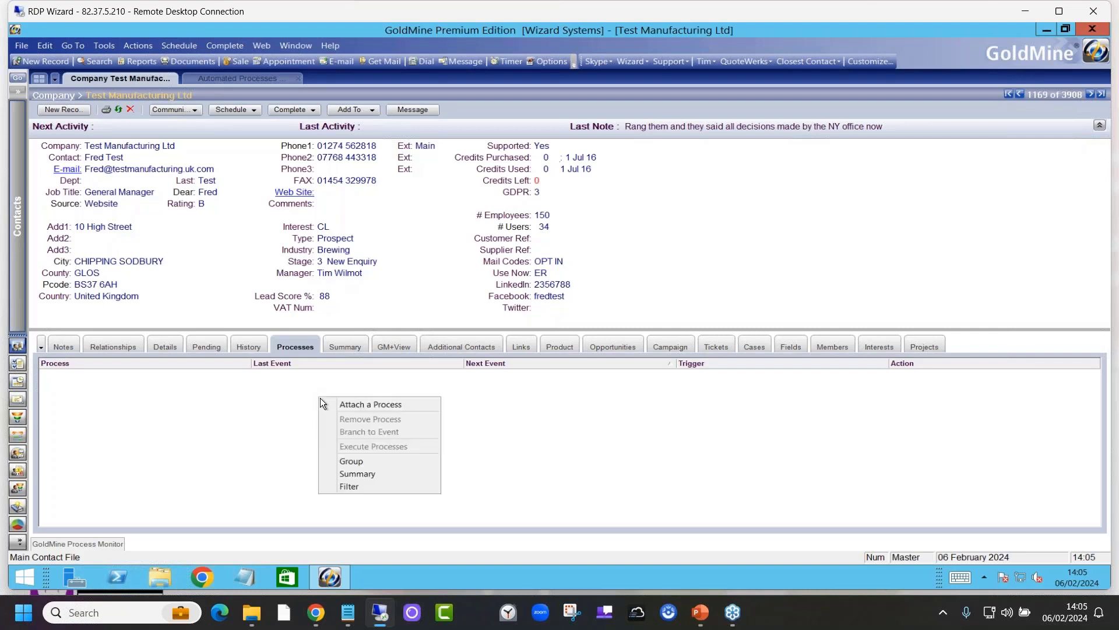
click(366, 408)
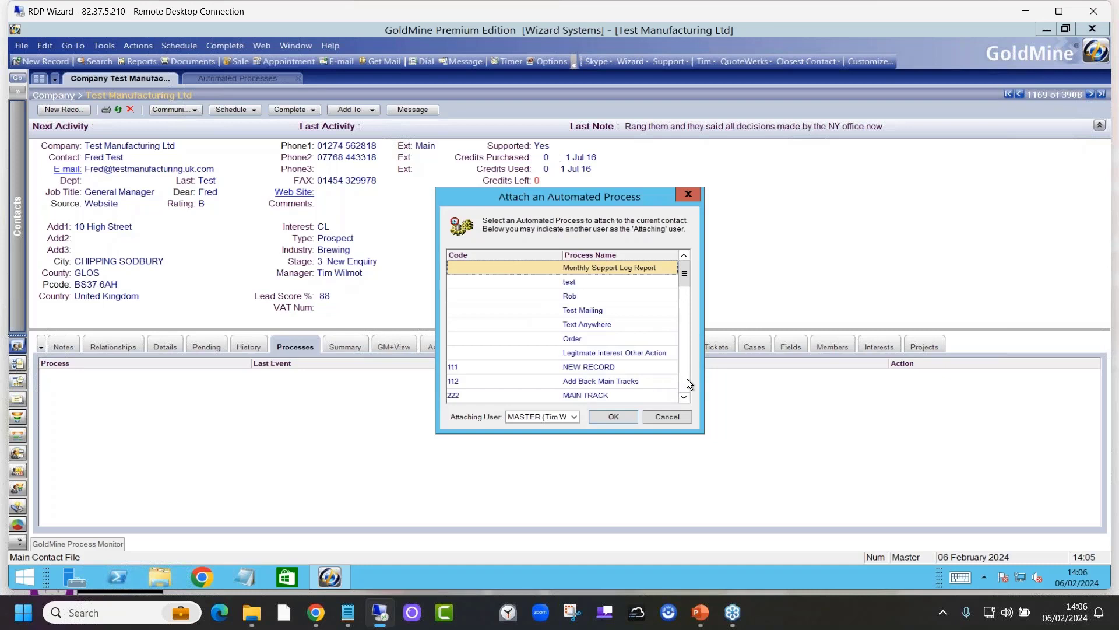
click(577, 358)
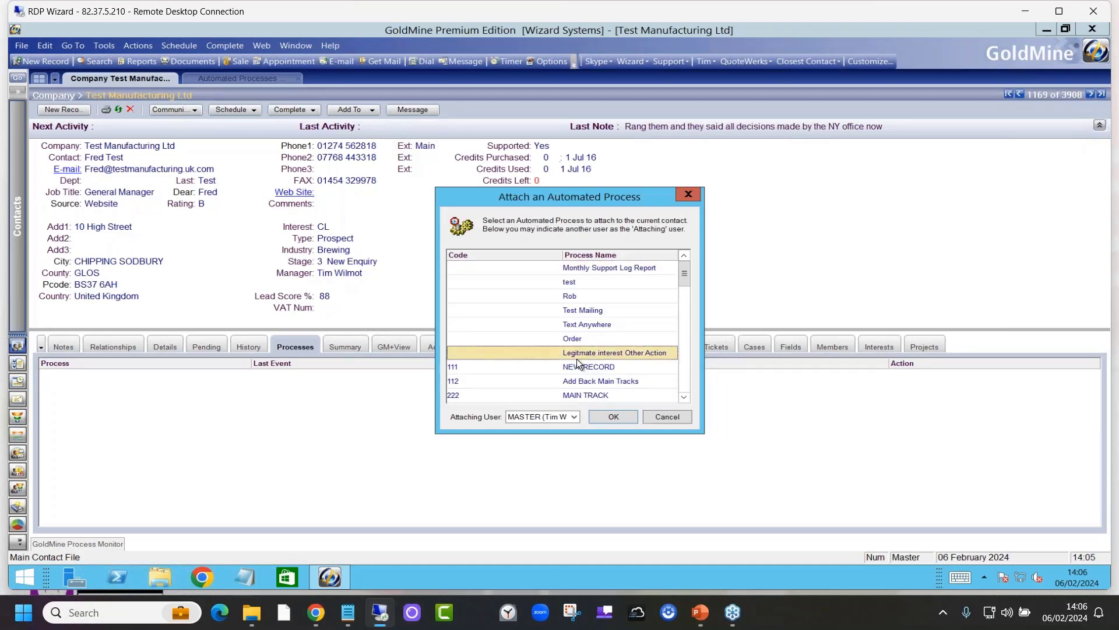
drag(686, 275, 680, 392)
click(621, 394)
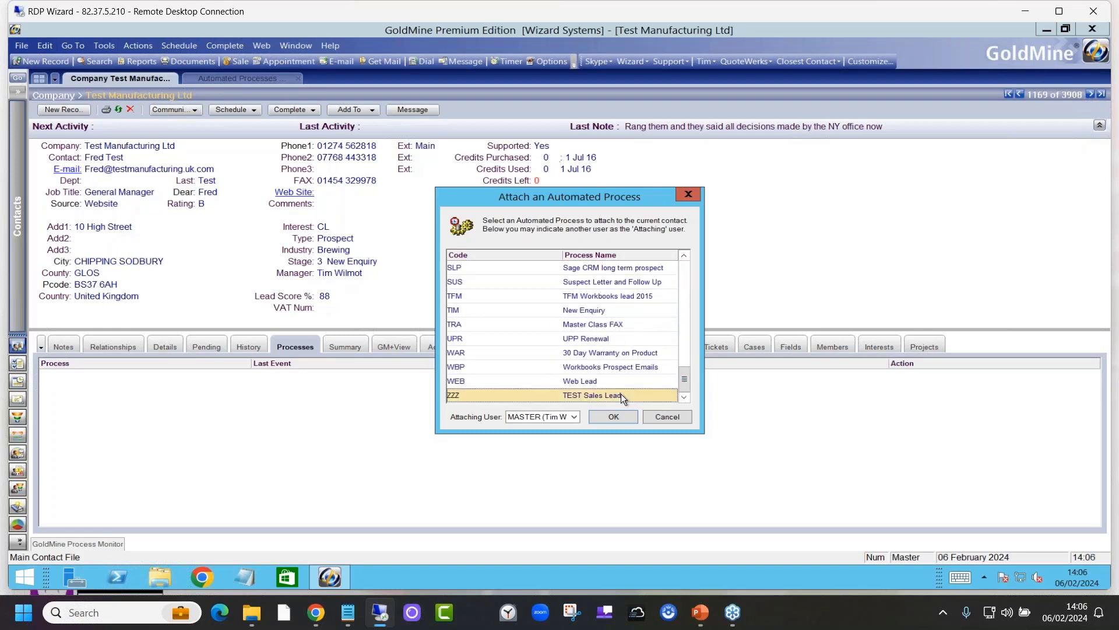
click(614, 416)
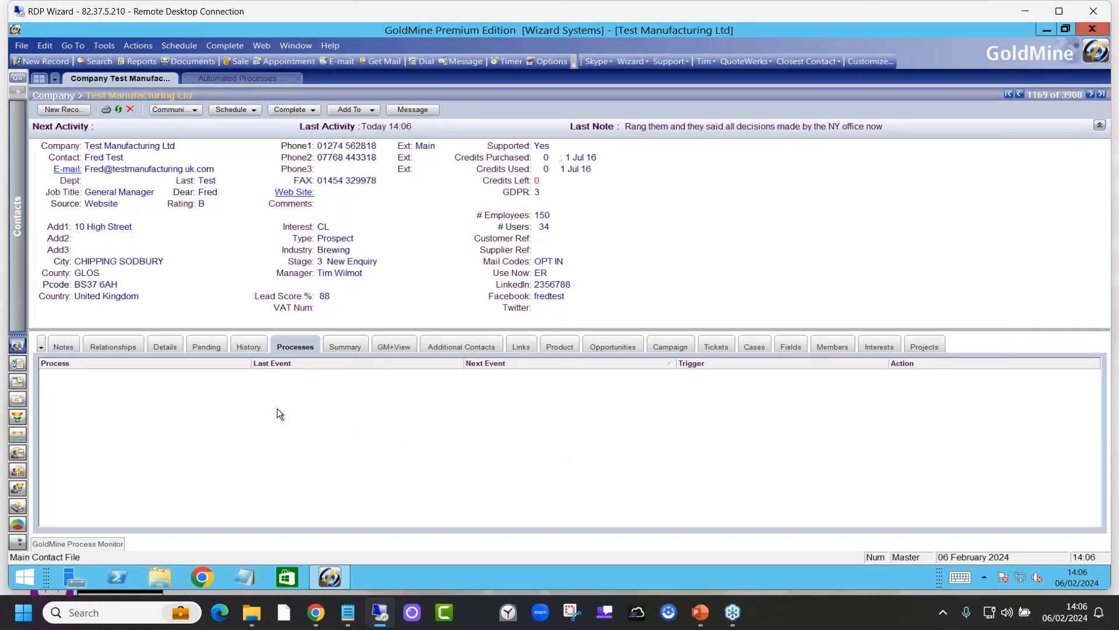
- Check the contact's history and pending activities for entries made by the attached process
click(252, 348)
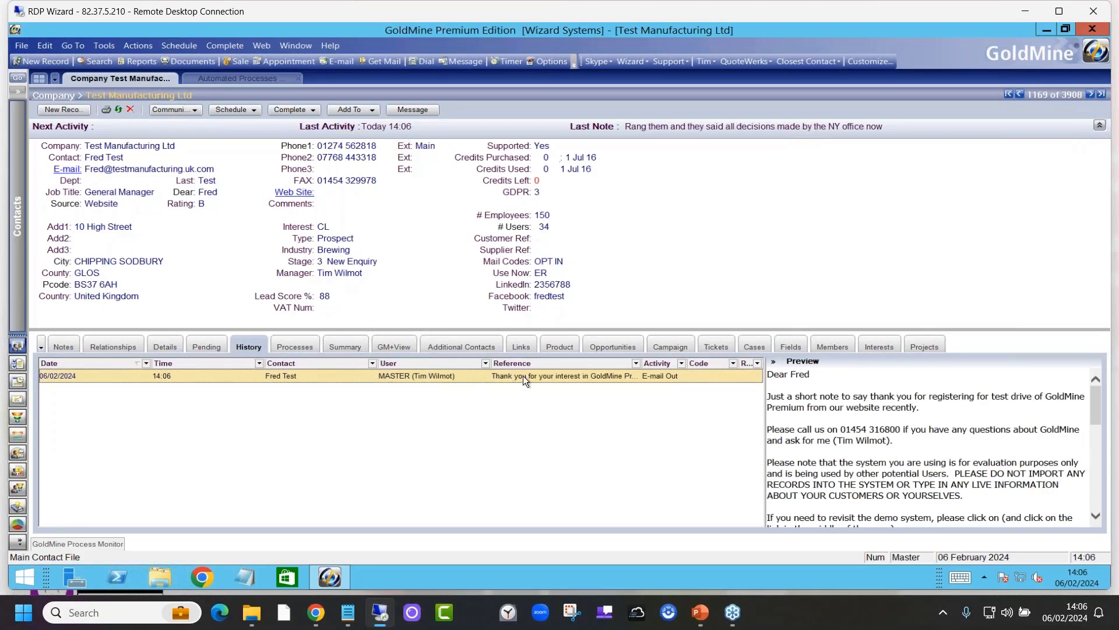
click(206, 348)
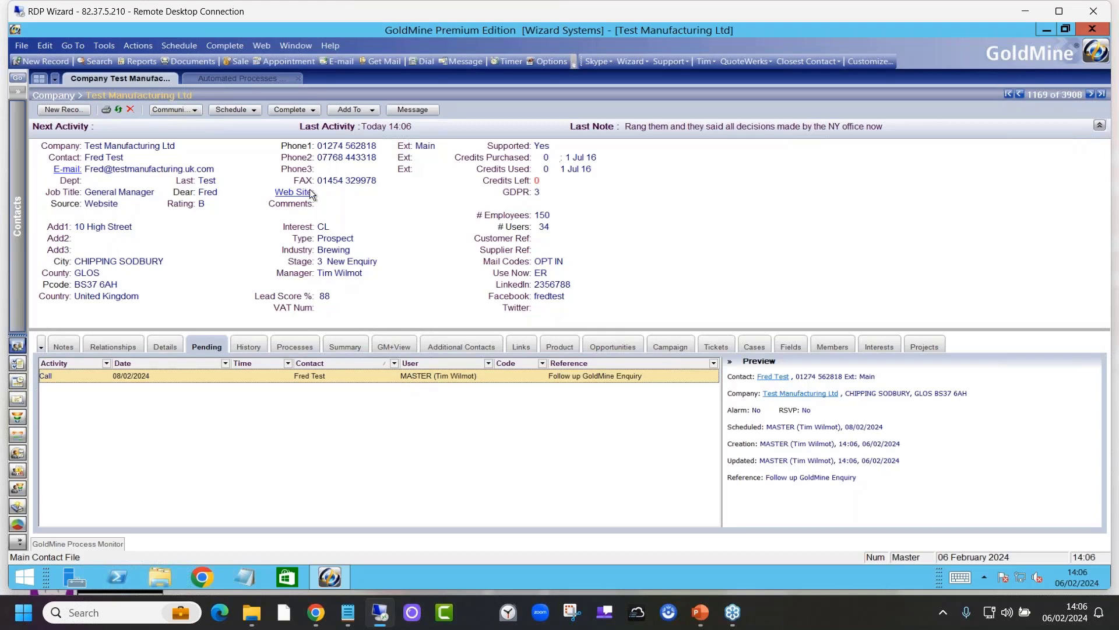
- Open the [GLP] GoldMine Long Term Prospect automated process in its wizard and examine its list of events
click(240, 77)
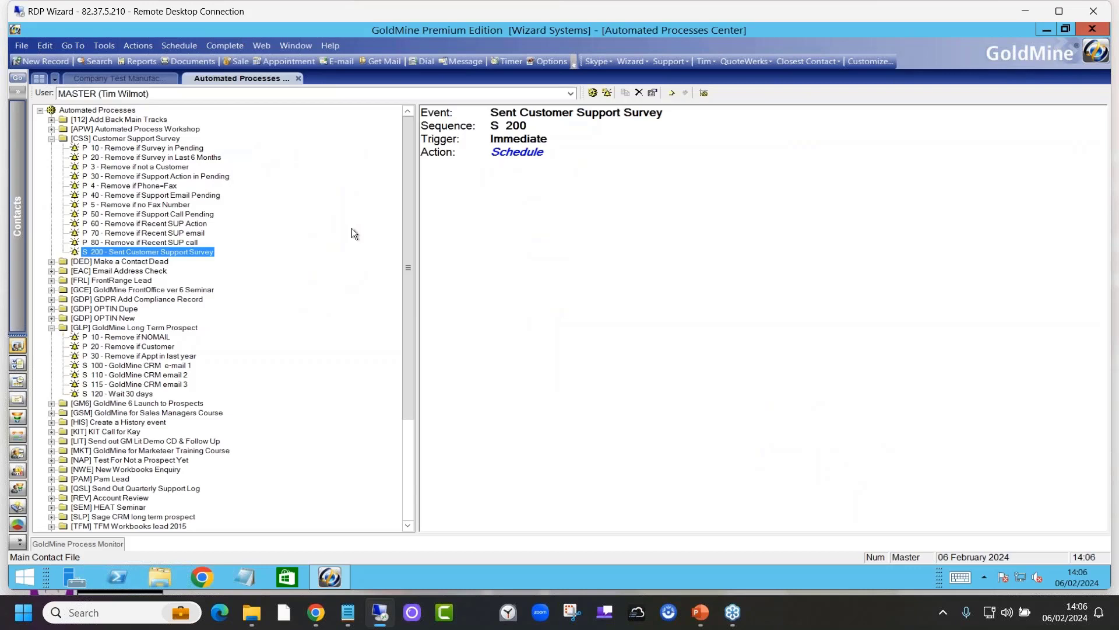
click(158, 328)
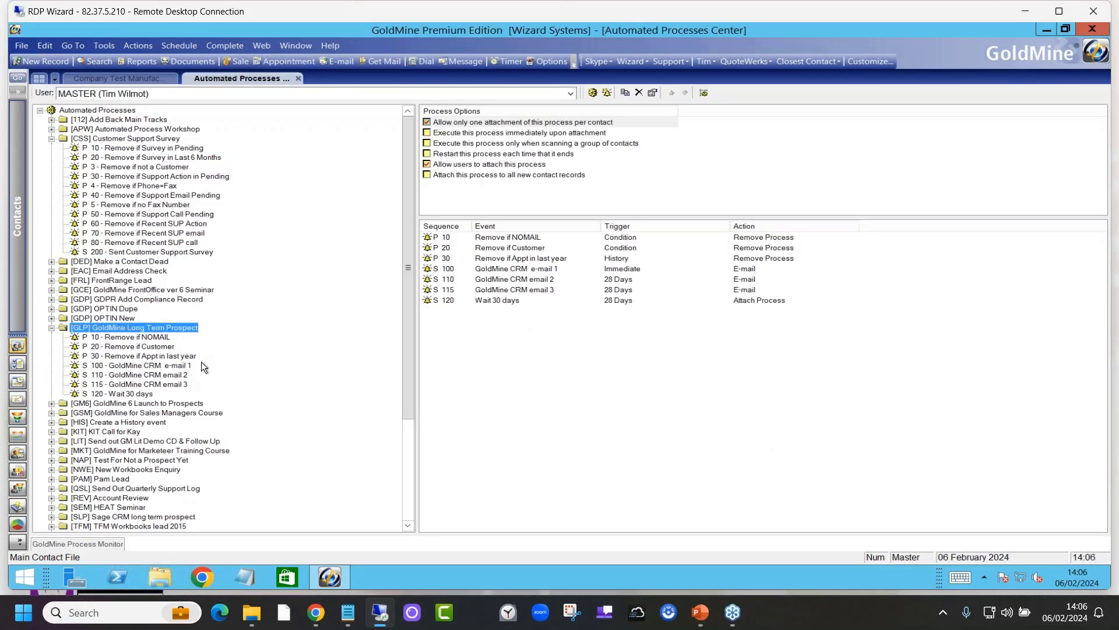
double_click(118, 327)
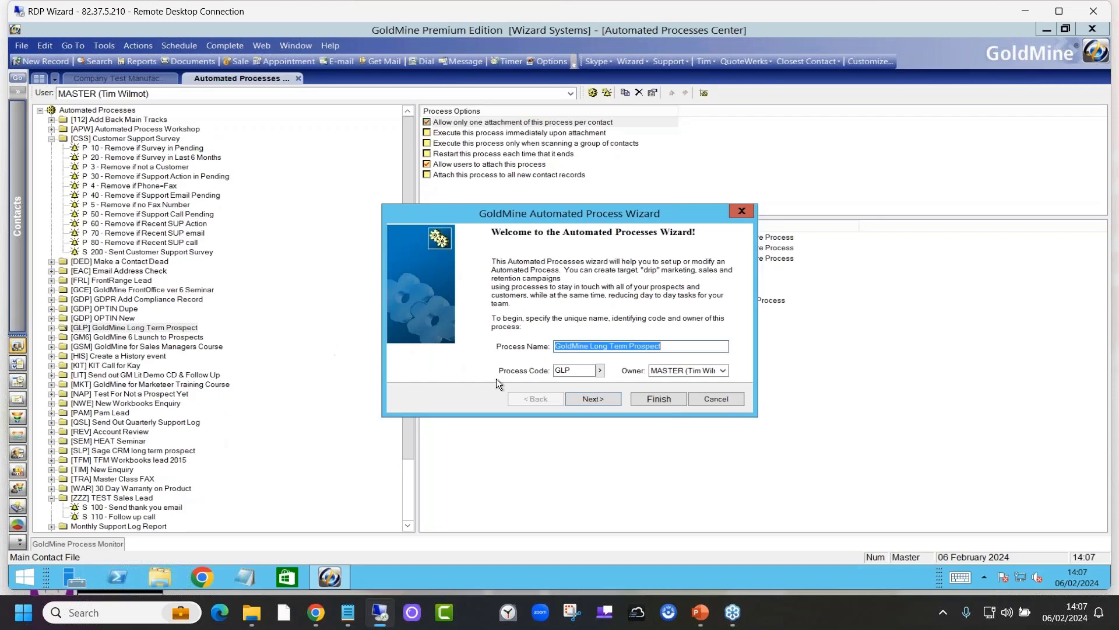
click(587, 399)
click(589, 400)
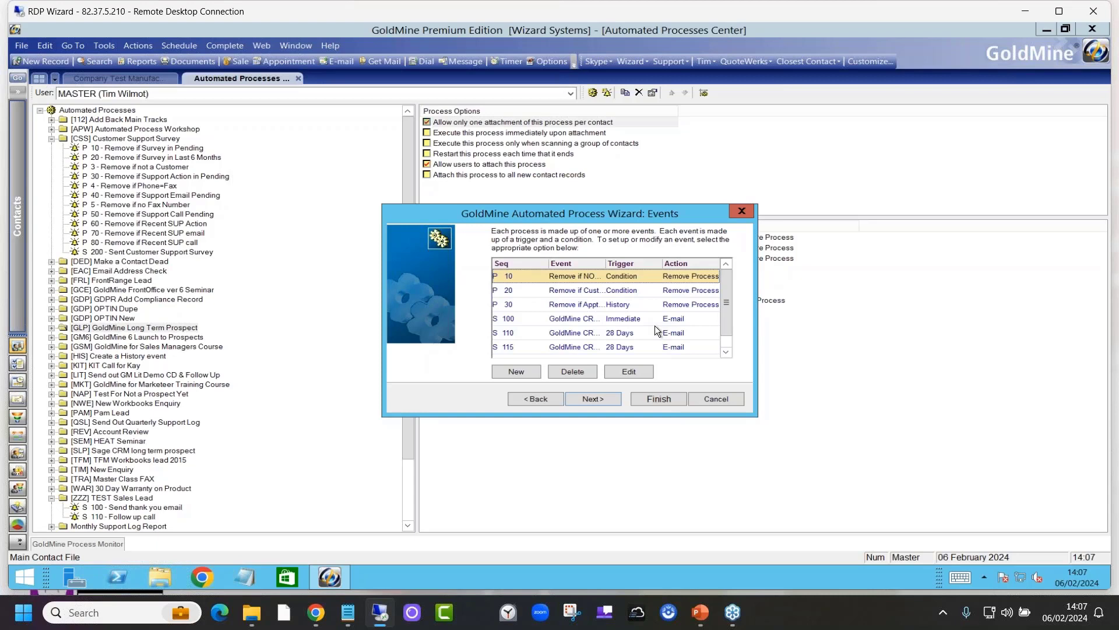
click(520, 319)
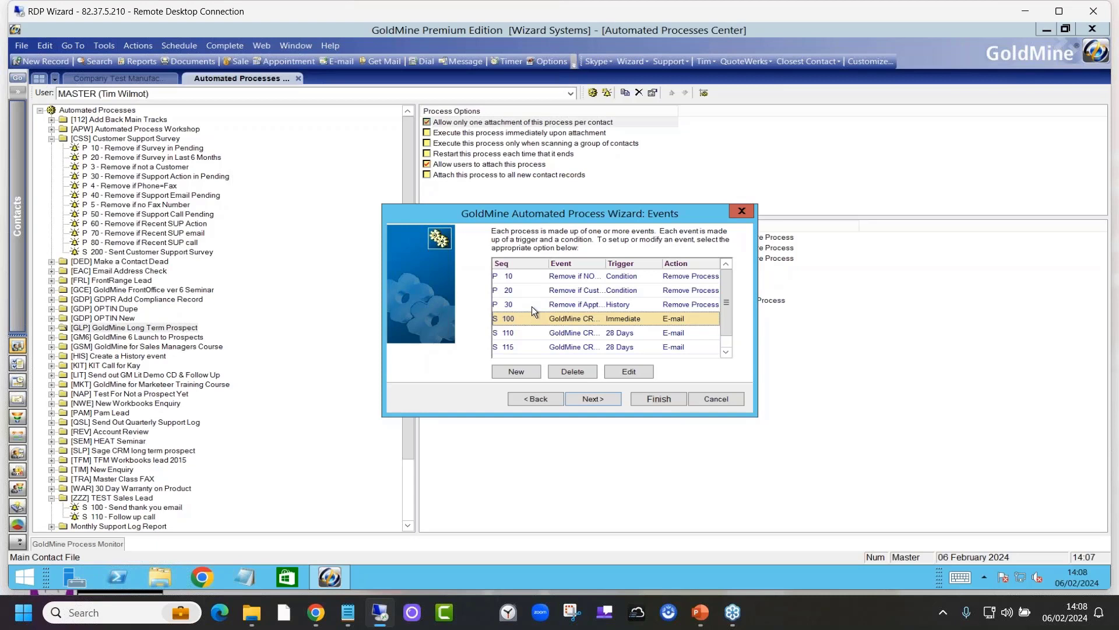
click(538, 276)
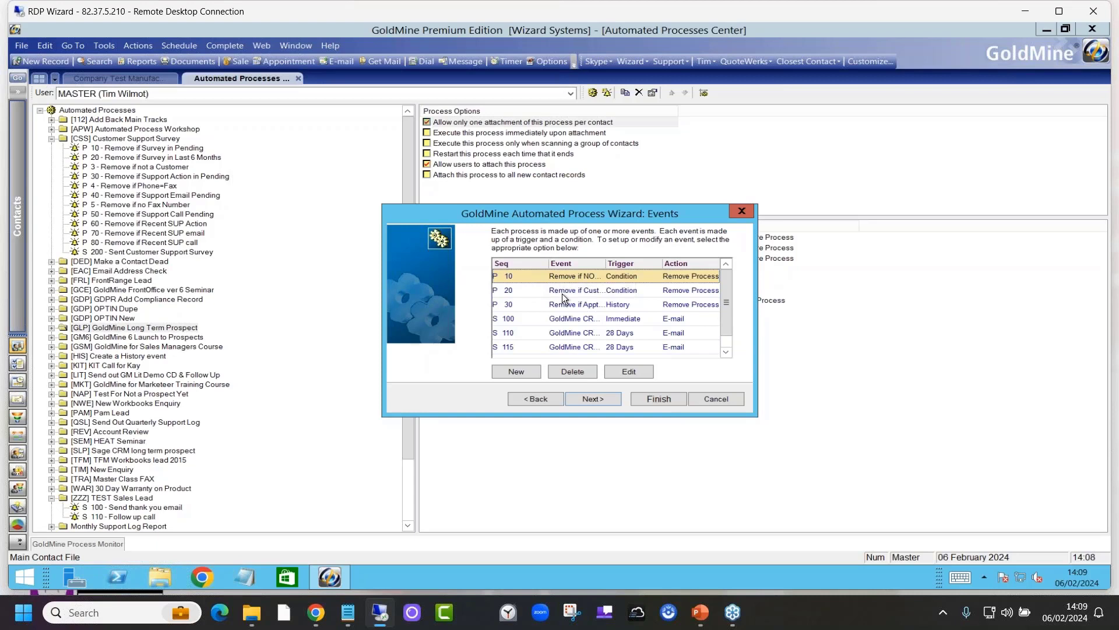
- Open the "Remove if Customer" event and examine its dBASE trigger expression, leaving the expression unchanged
click(563, 292)
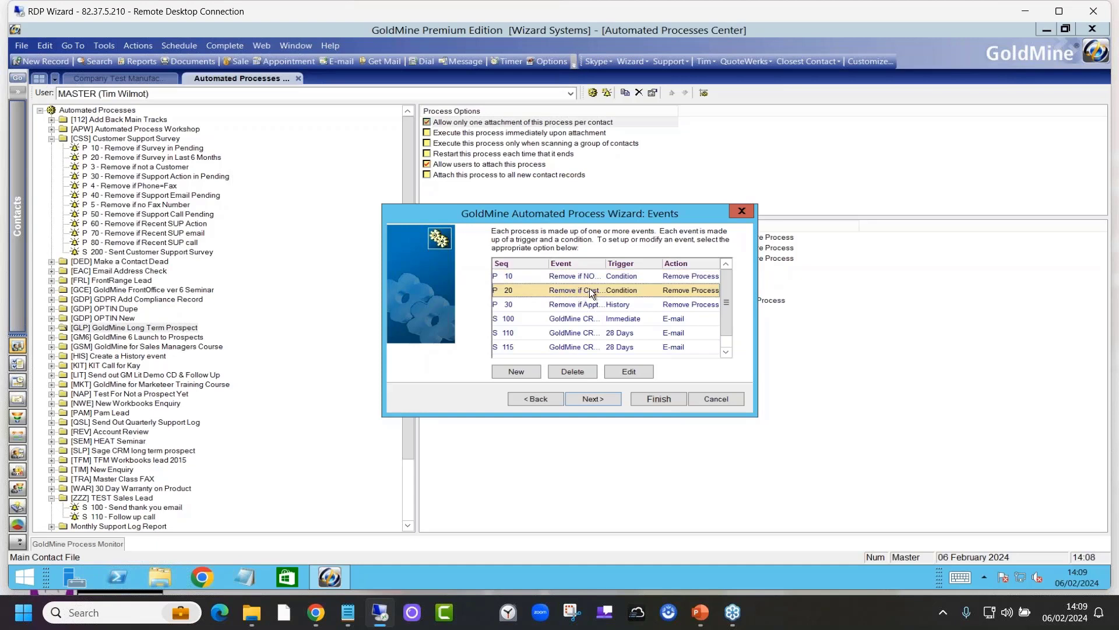
double_click(589, 290)
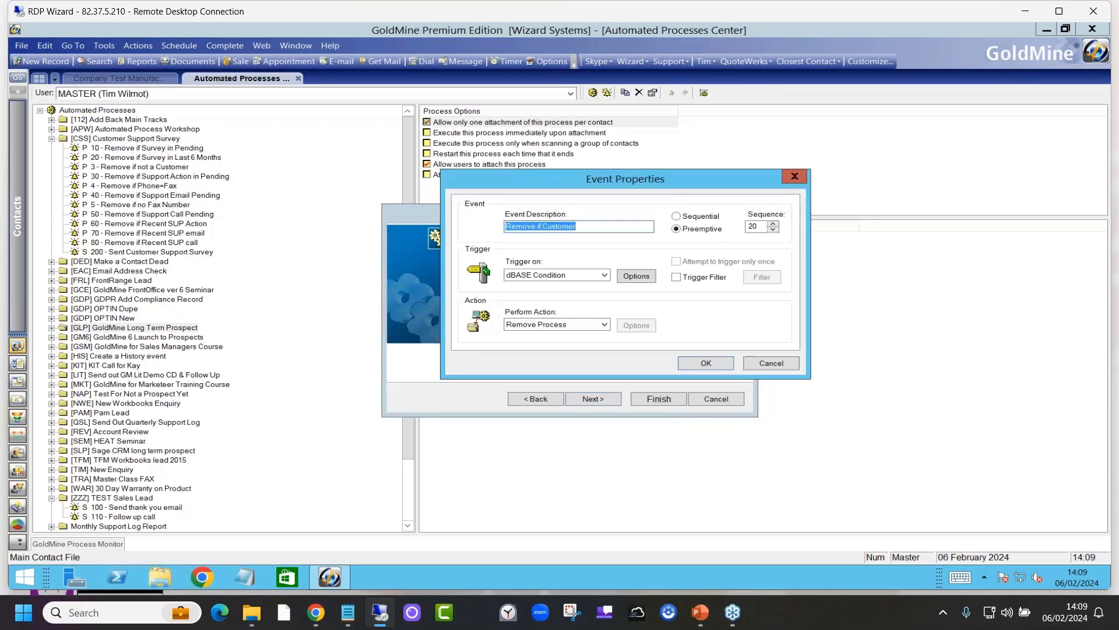
click(581, 229)
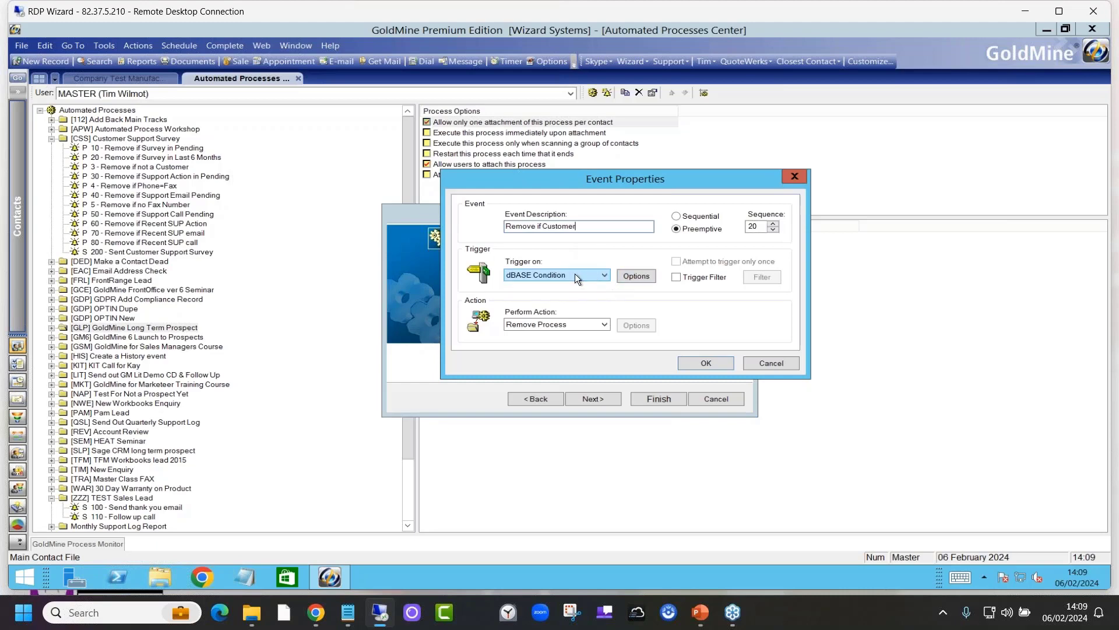
click(636, 276)
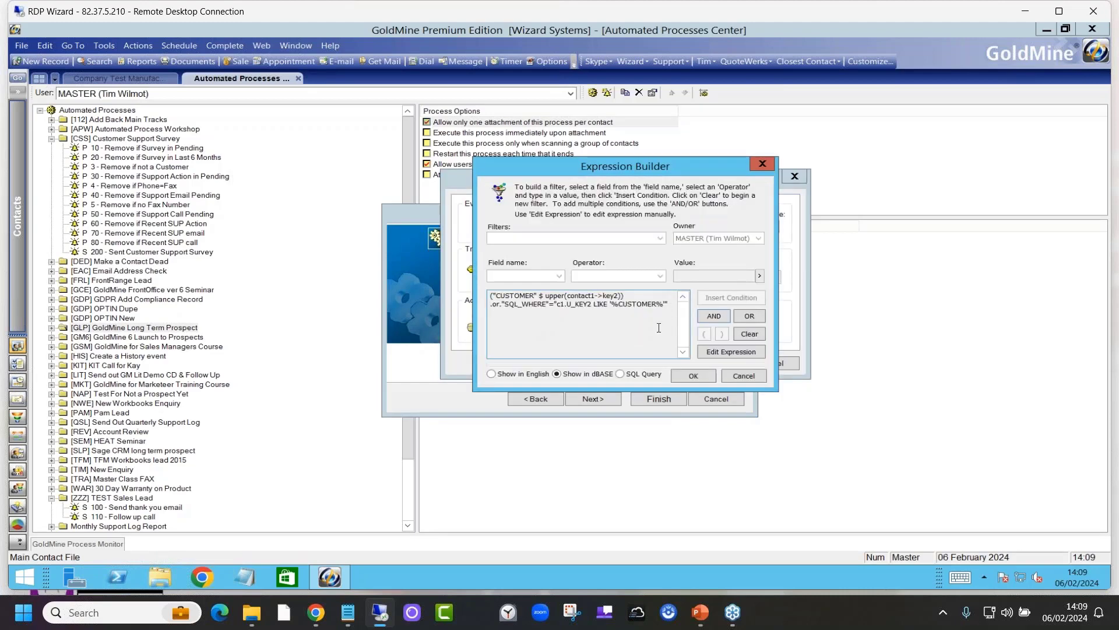
drag(668, 304, 489, 295)
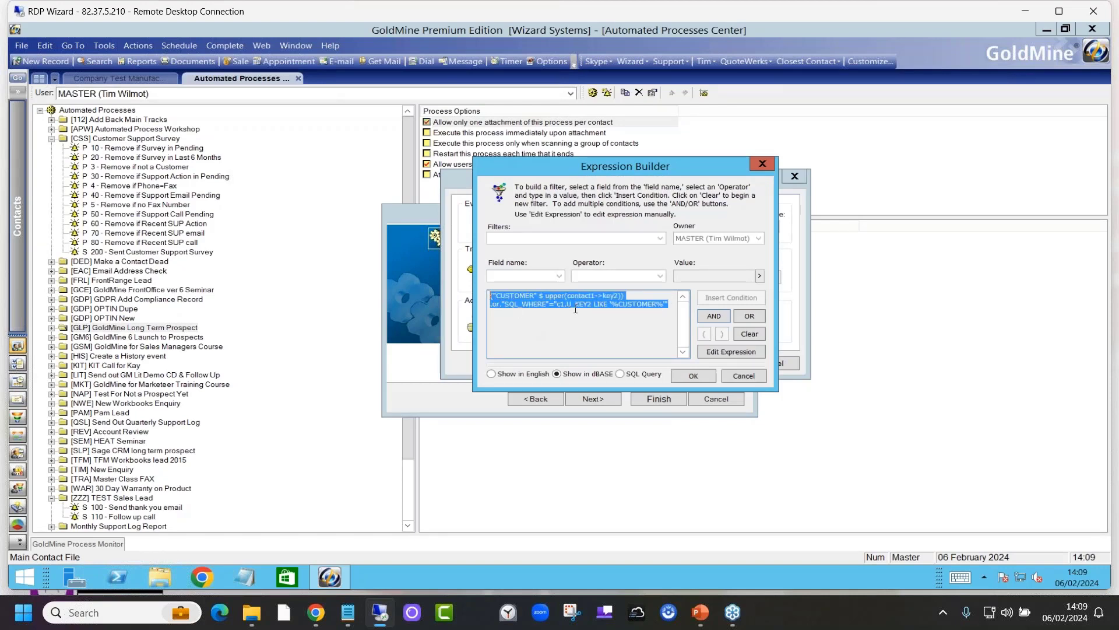
click(753, 376)
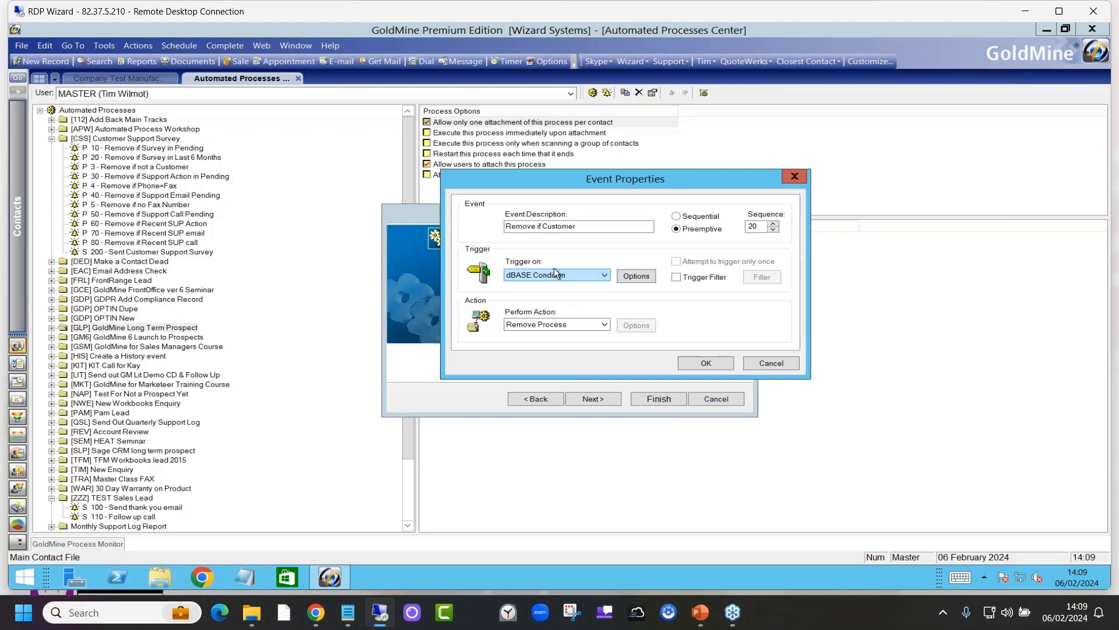
- Look through the available trigger types for the "Remove if Customer" event and keep dBASE Condition
click(606, 275)
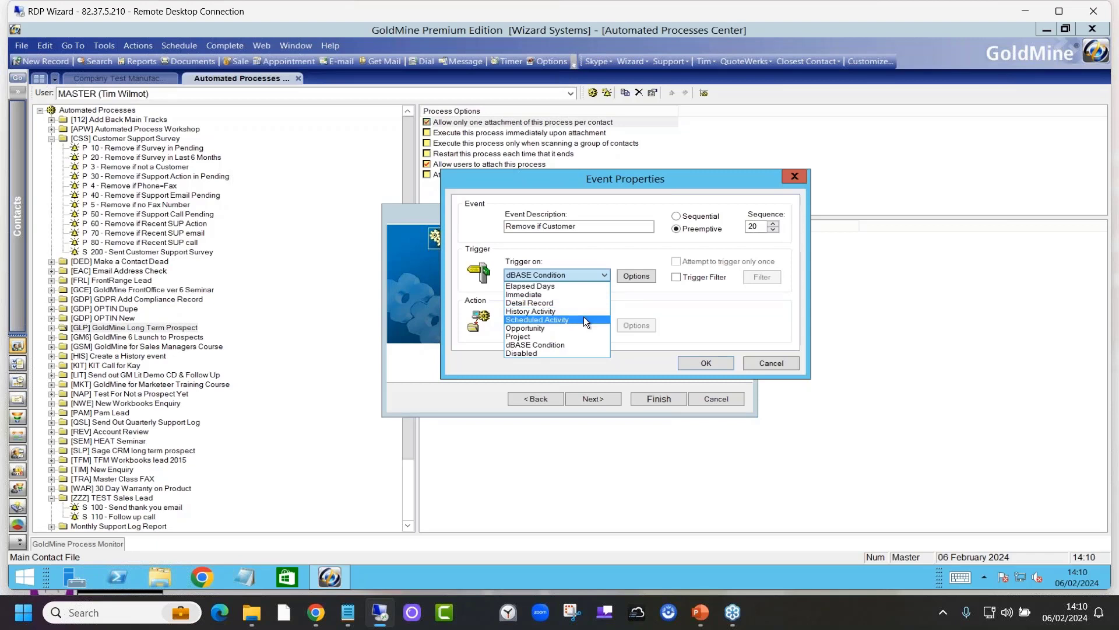
click(627, 296)
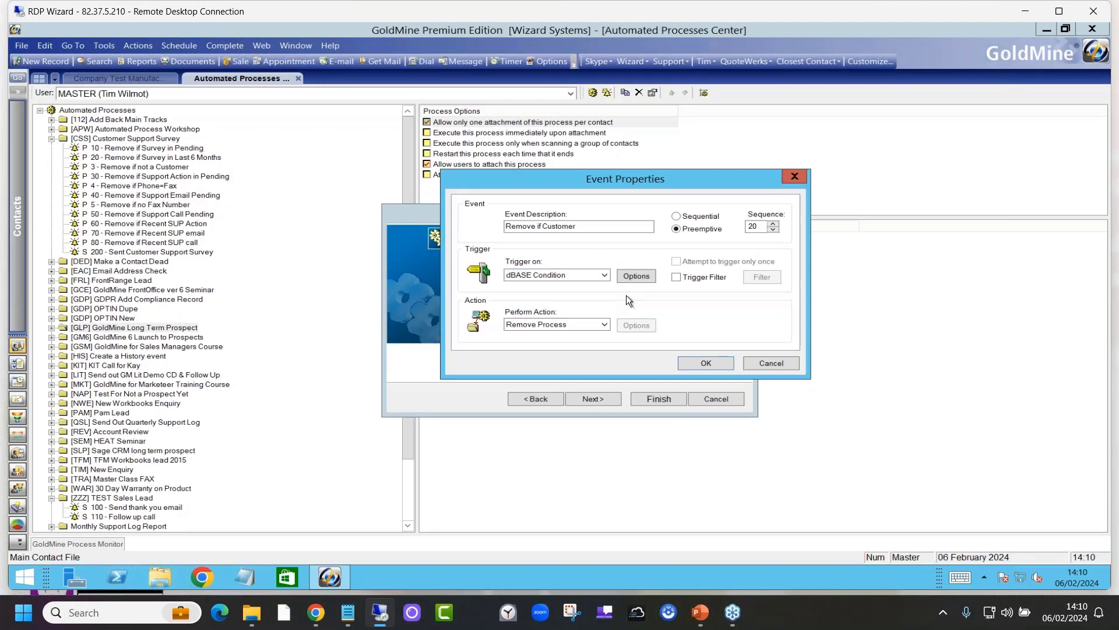
click(580, 275)
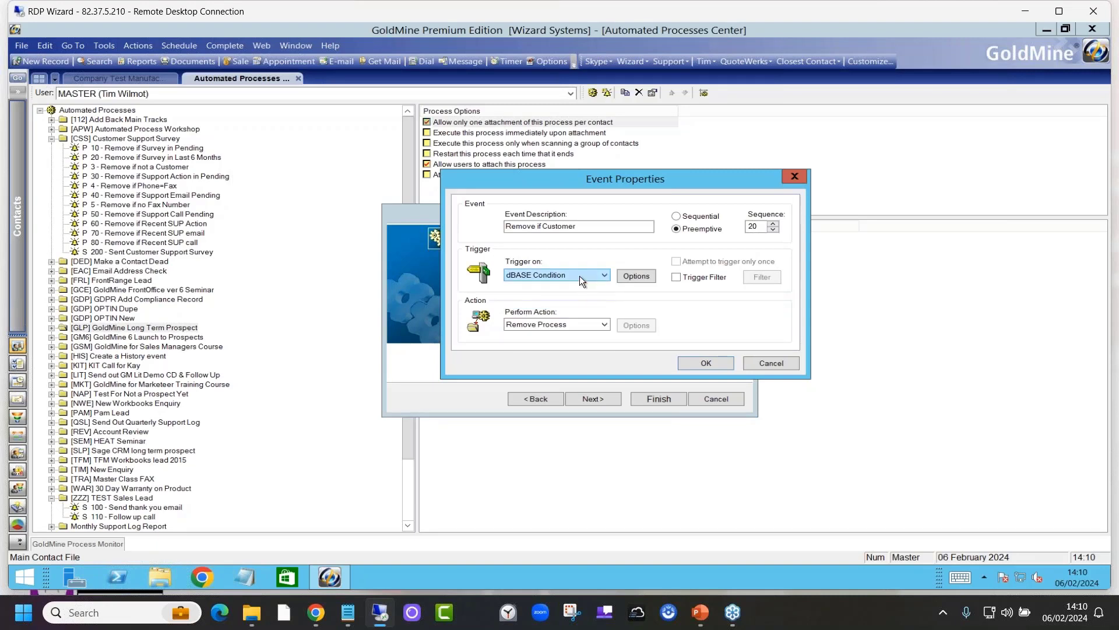
- Look through the available actions for the "Remove if Customer" event and close its properties without saving
click(572, 326)
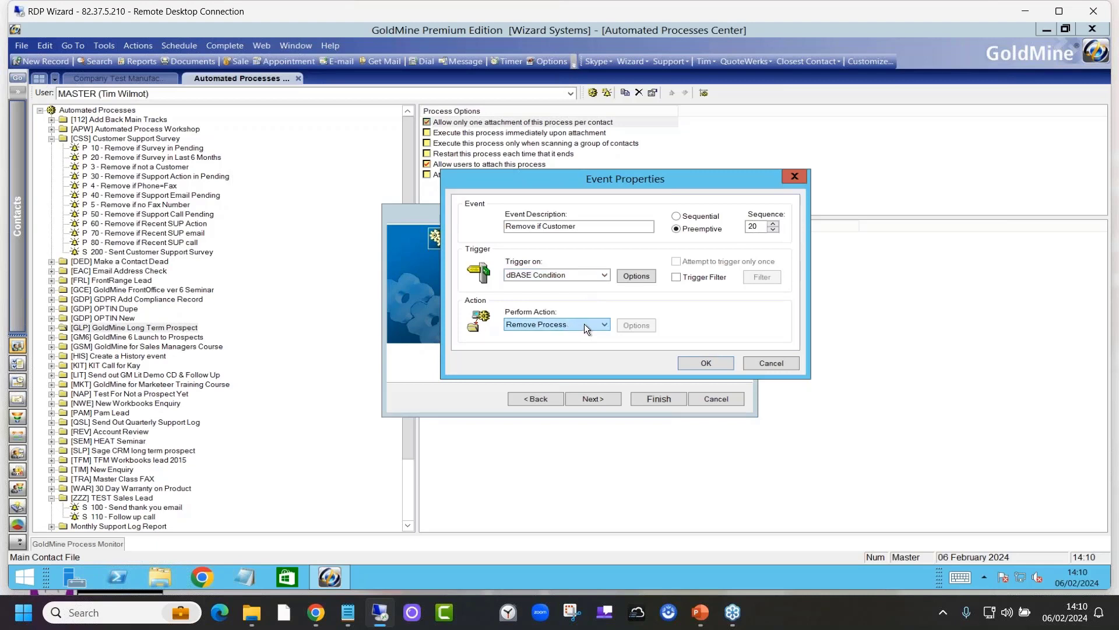
click(584, 324)
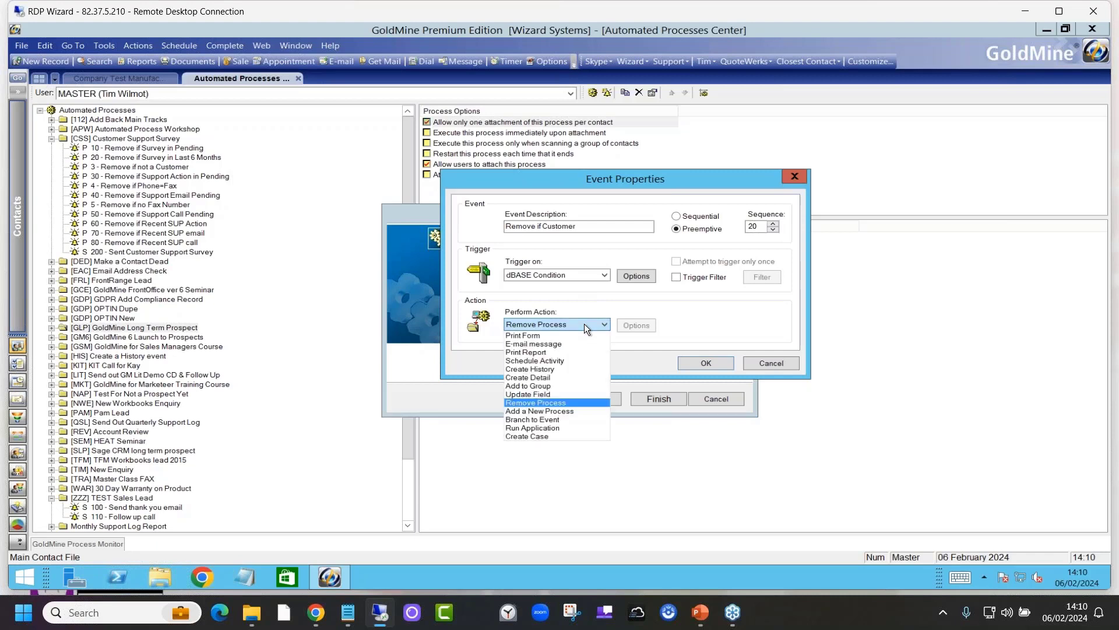
click(561, 318)
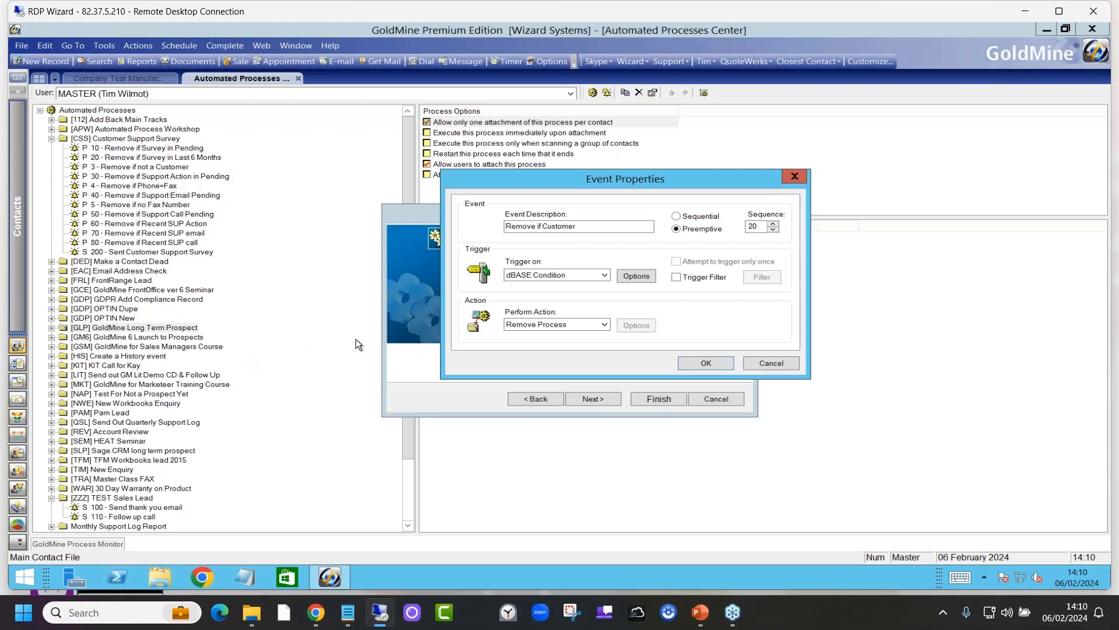
click(546, 329)
click(599, 327)
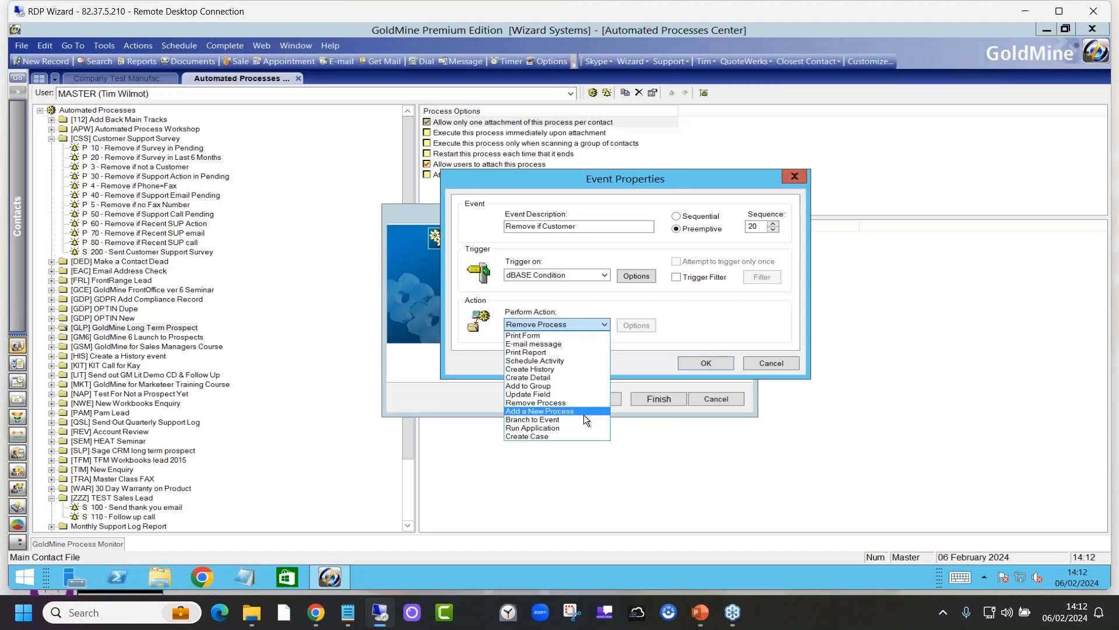
click(760, 319)
click(772, 362)
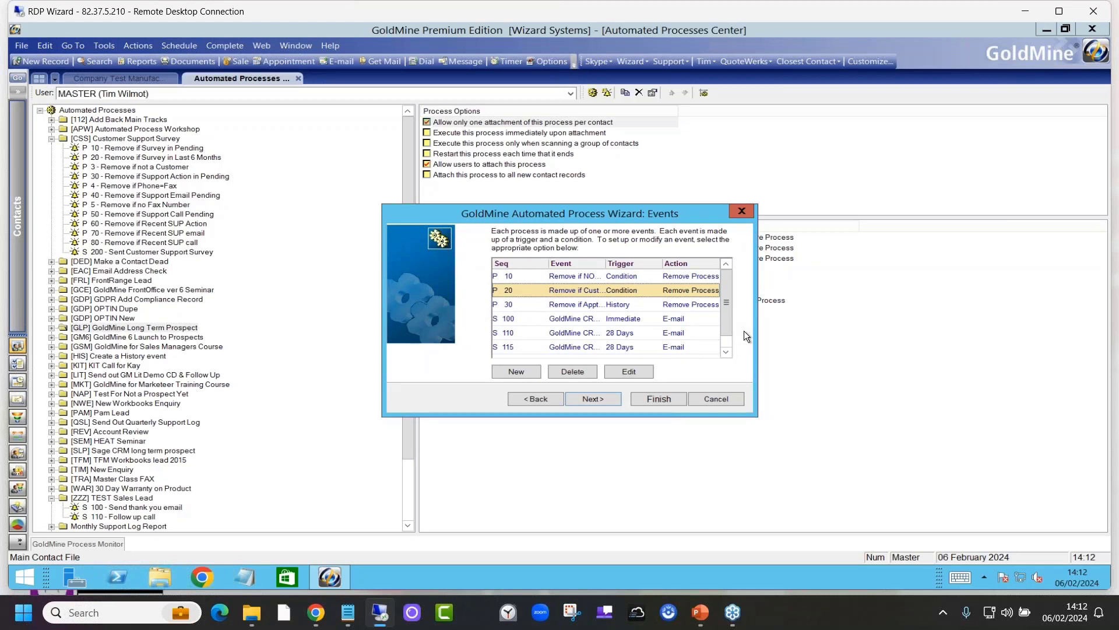
- Go through the preemptive events 10, 20 and 30 in the process's event list
click(515, 278)
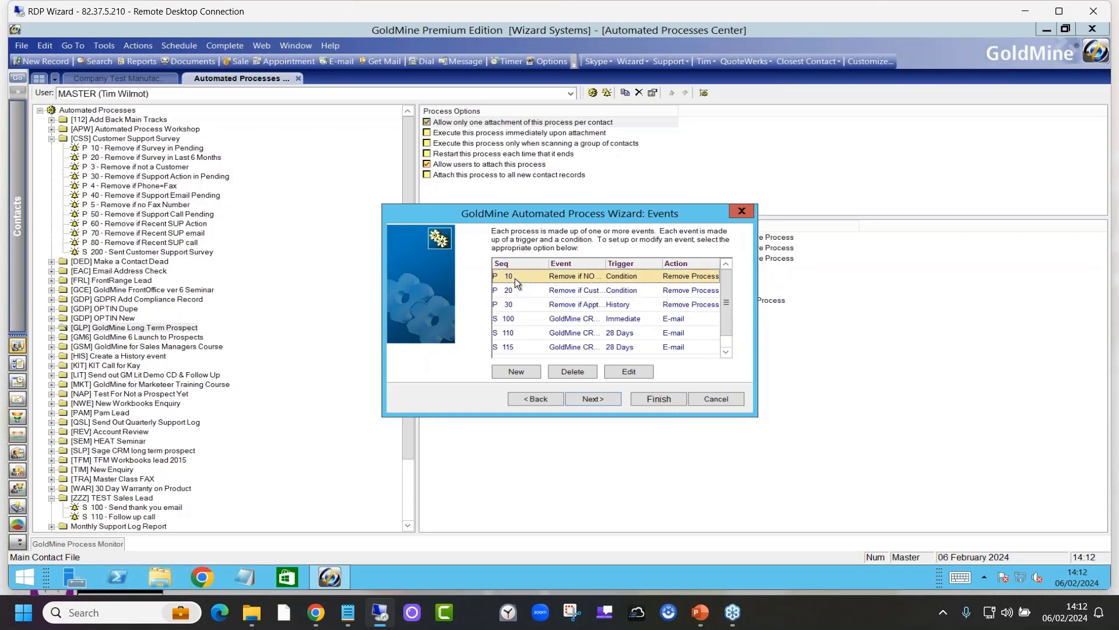
click(514, 289)
click(516, 304)
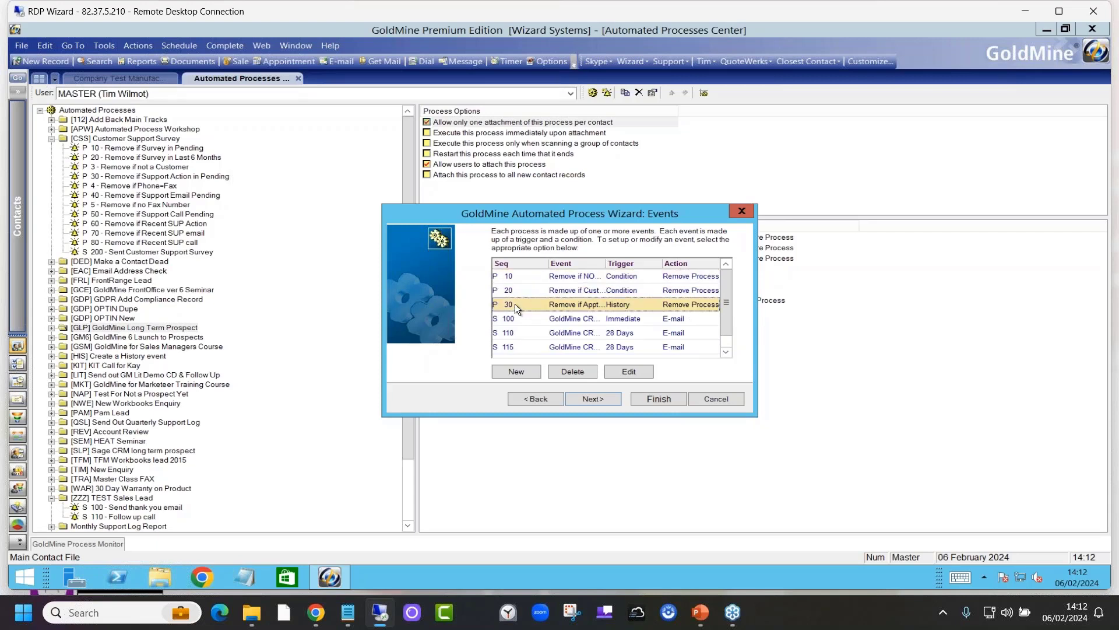
- Close the process wizard without saving and review the Customer Support Survey process with its survey removal events
click(519, 292)
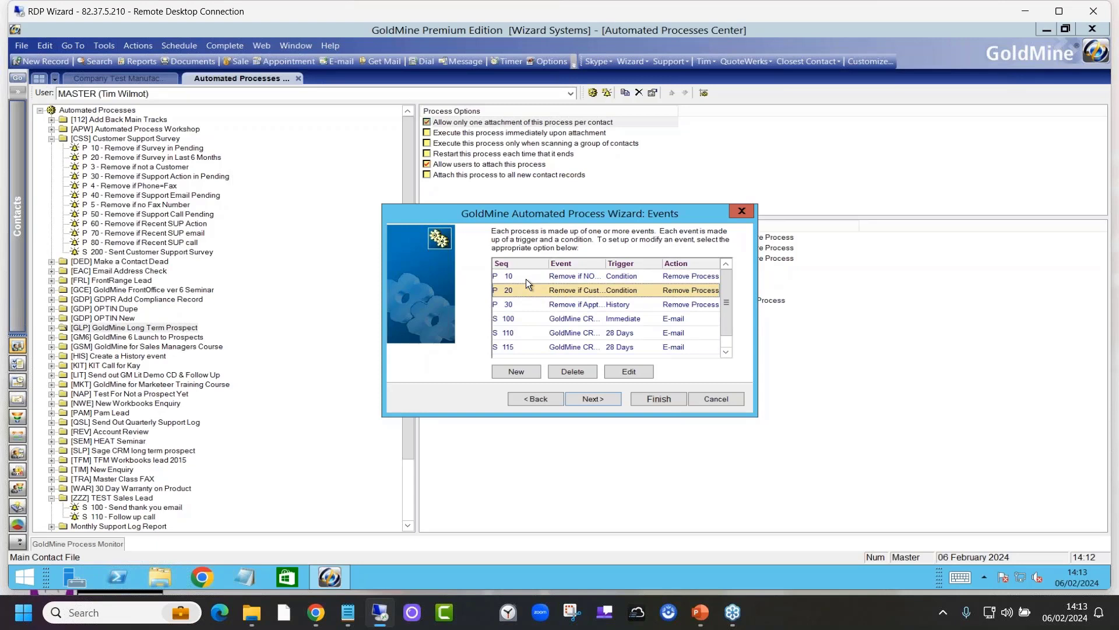
click(738, 400)
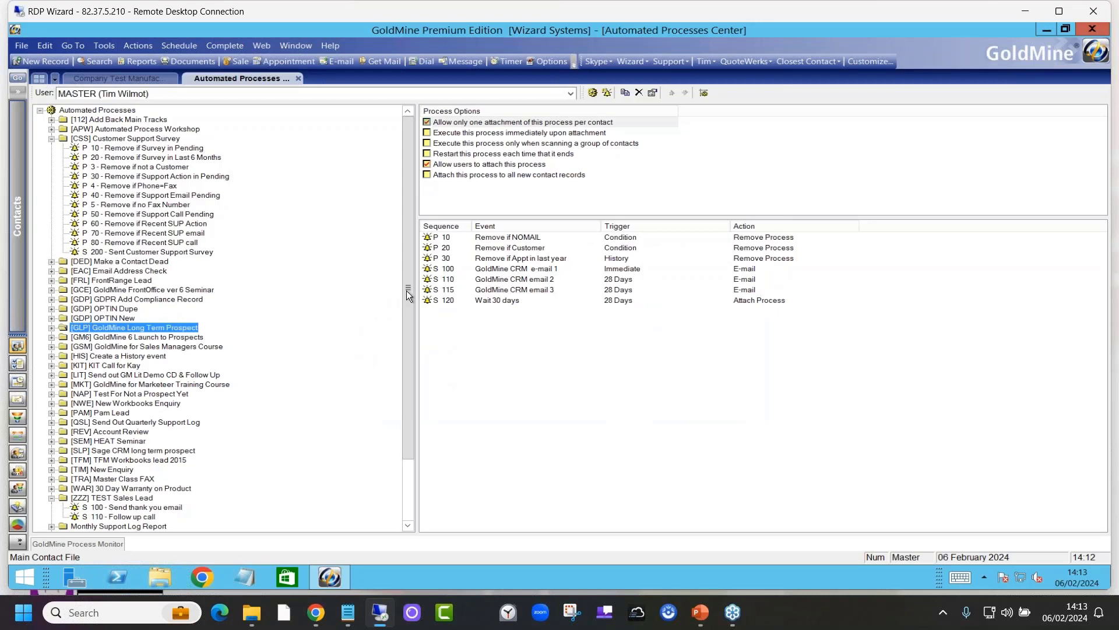
click(141, 140)
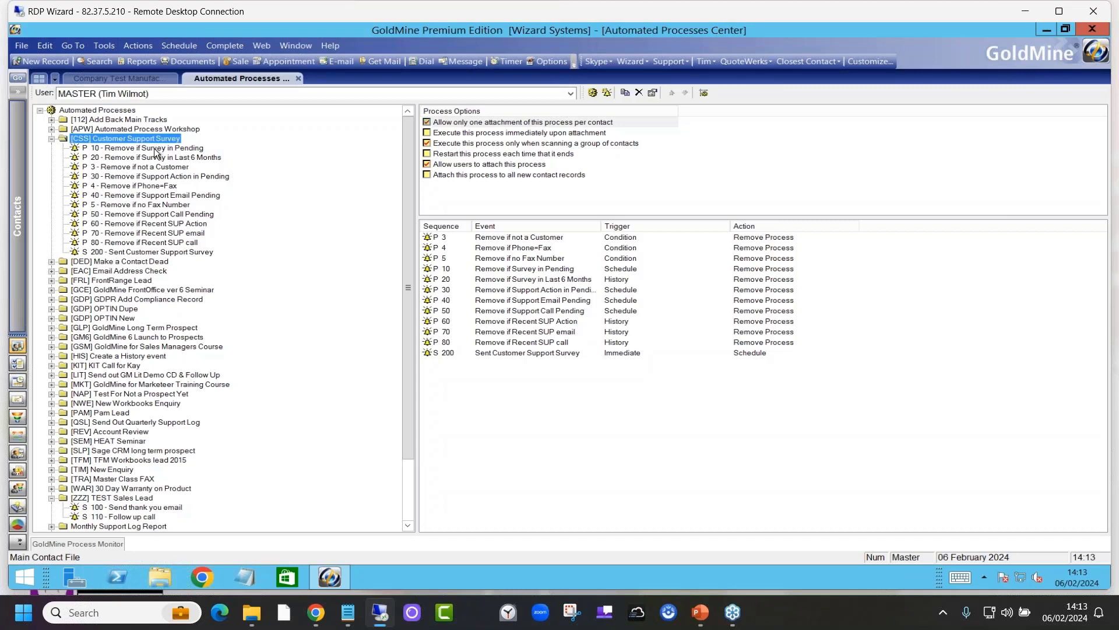
click(153, 148)
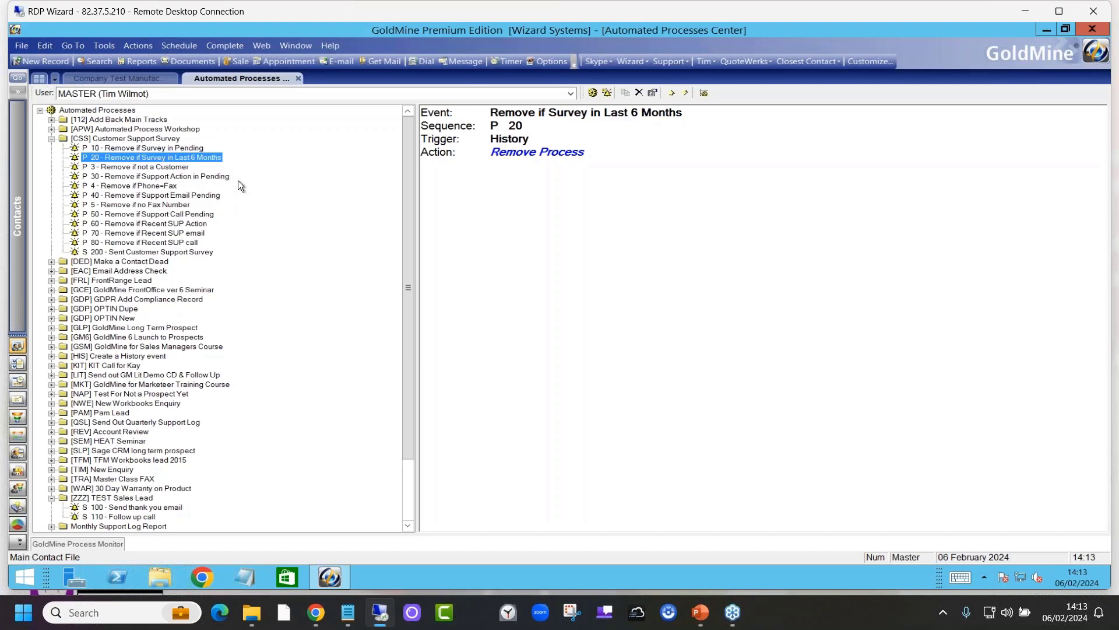
- Review the process options and event sequence of the Order process
drag(410, 181, 398, 283)
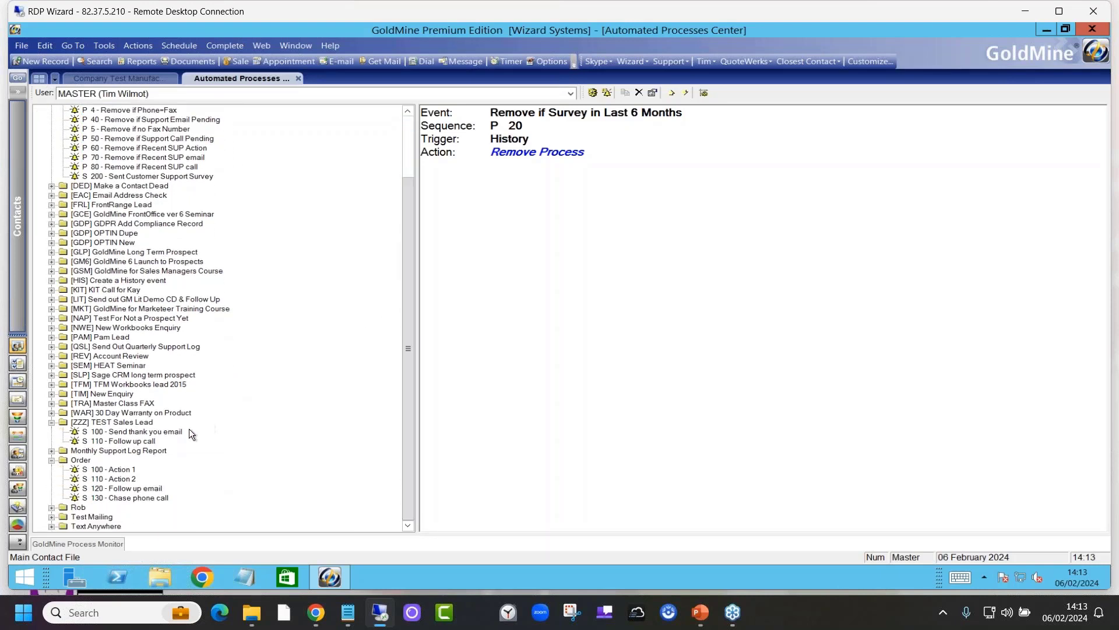
click(88, 460)
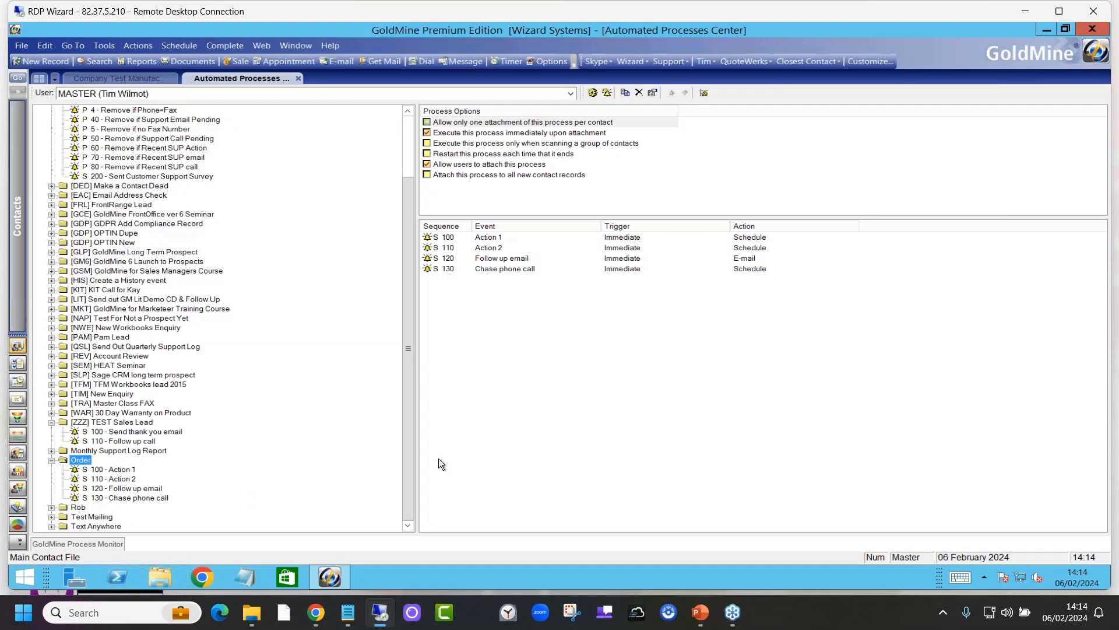
drag(406, 456, 406, 405)
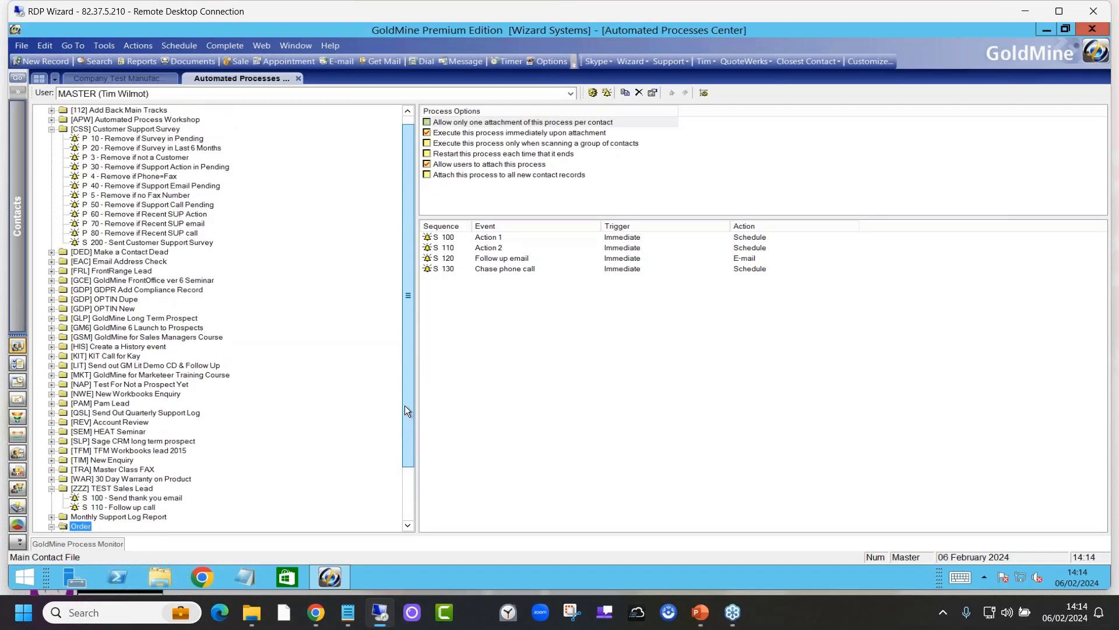
- Return to the Test Manufacturing Ltd contact record and check its attached processes
click(141, 78)
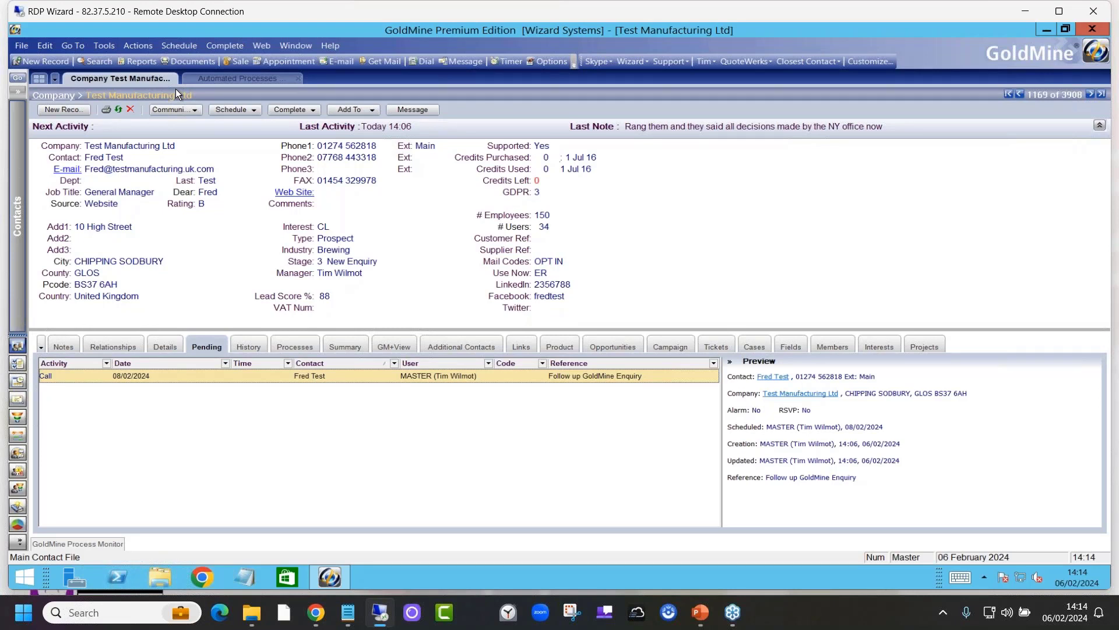
click(303, 349)
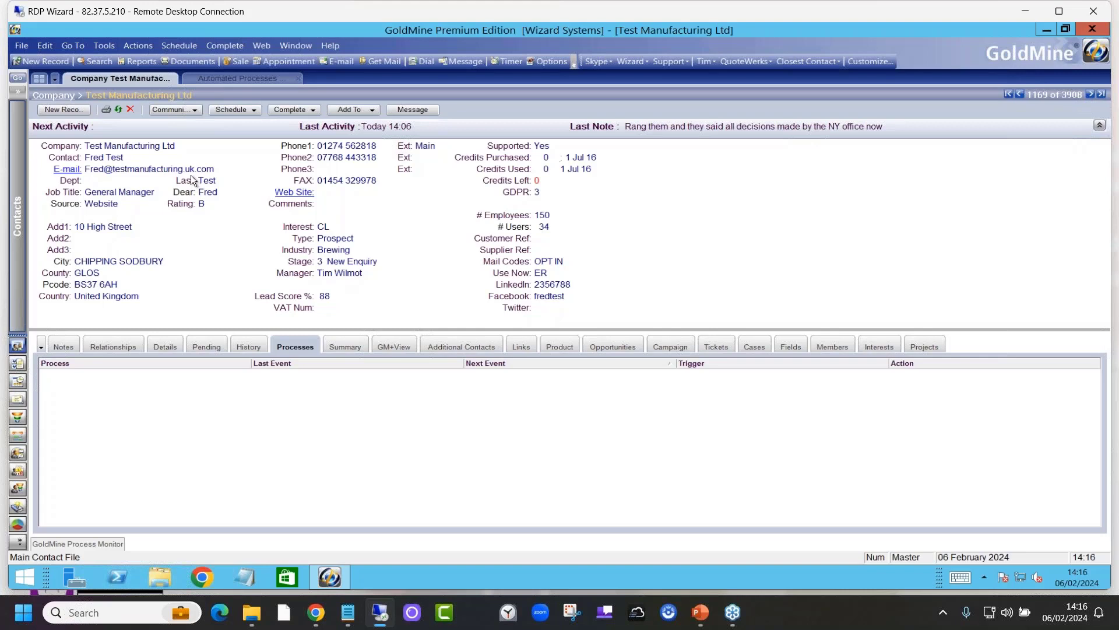
- Open the Server Agents Administrator, examine the Automated Process agent's frequency and active period, and close it without saving
click(103, 45)
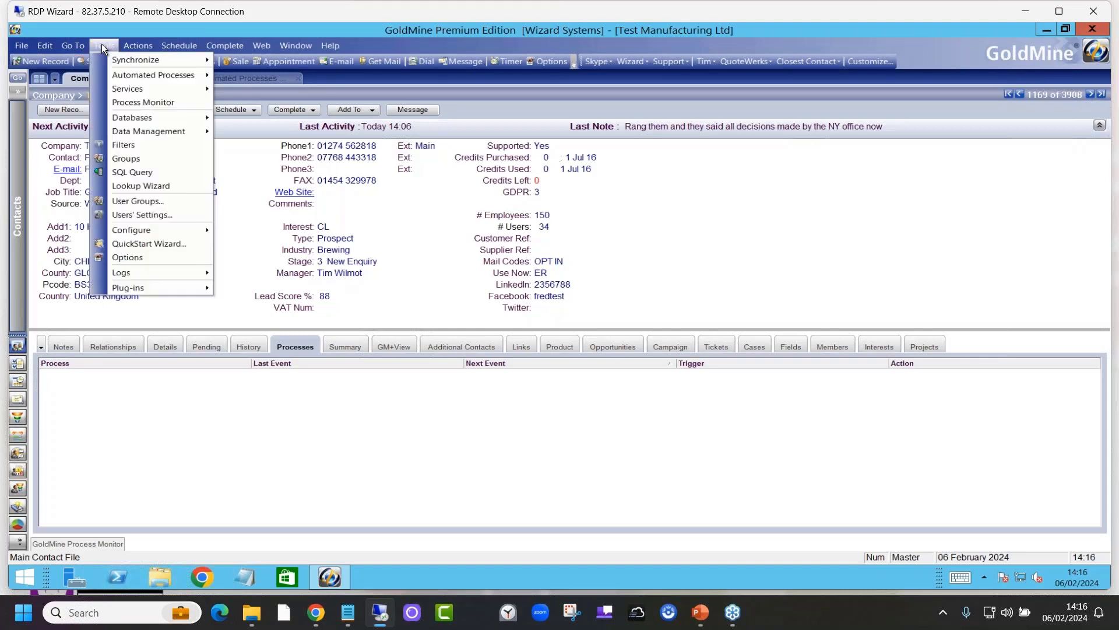
mouse_move(116, 90)
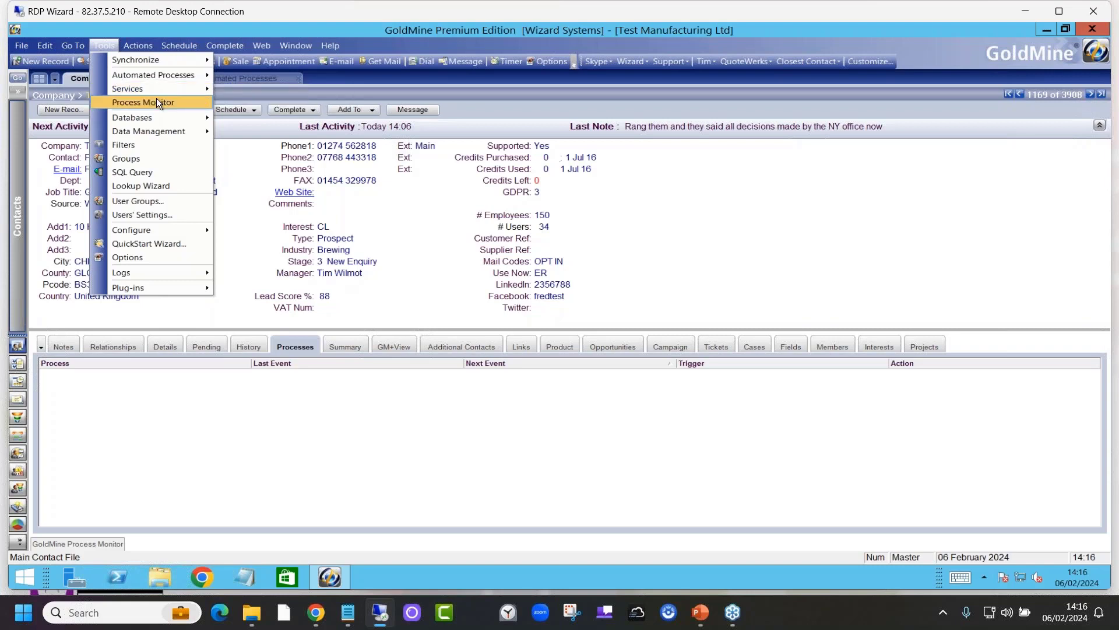
click(249, 105)
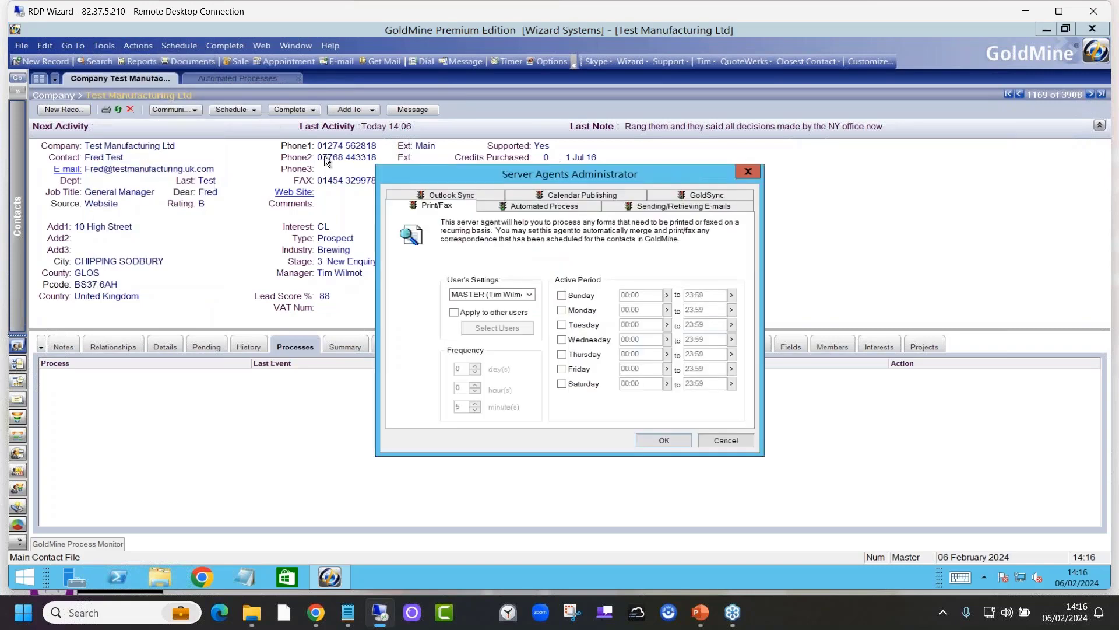
click(540, 206)
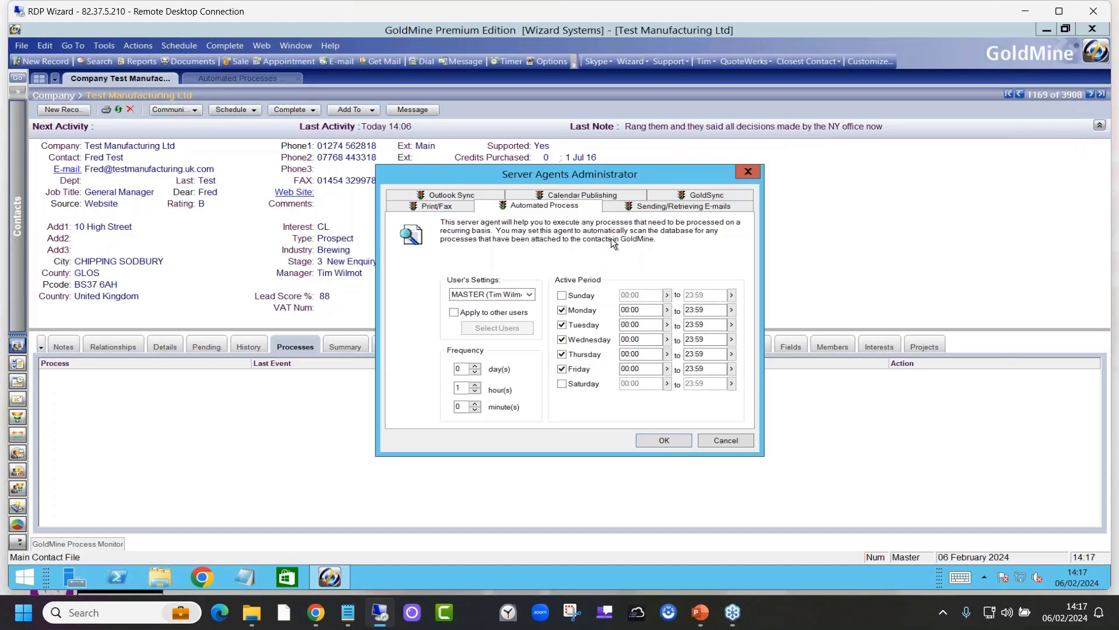
click(726, 440)
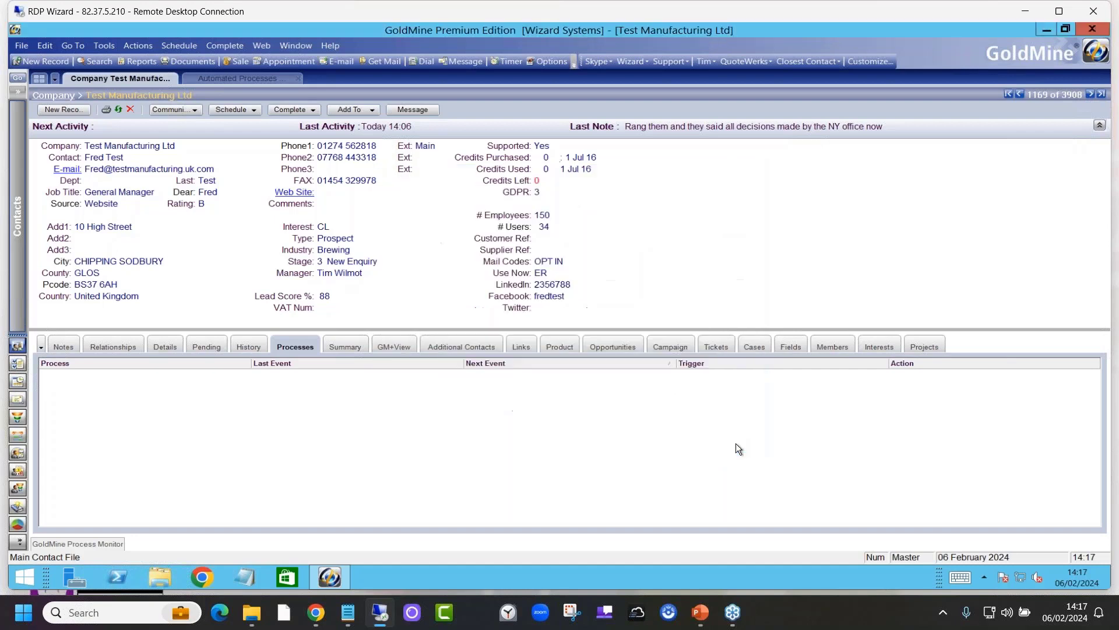